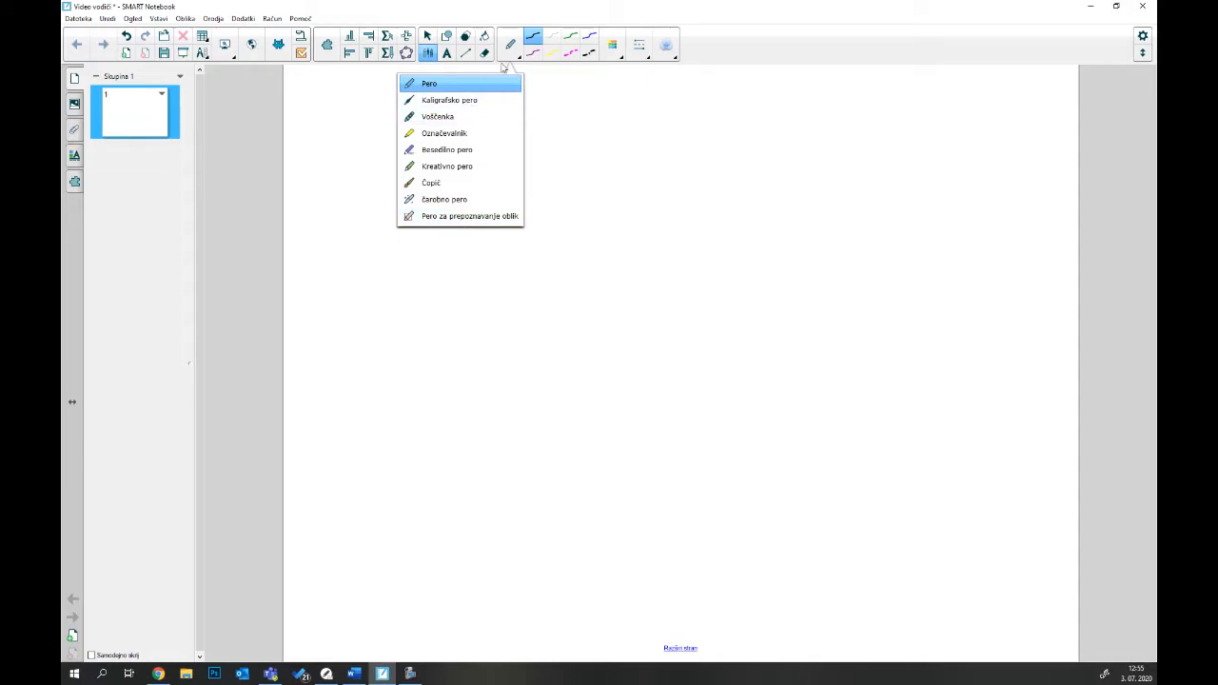
# Step: Draw a black zigzag across the upper part of the page with the Pero pen and set the pen's line colour to dark grey
pyautogui.click(533, 45)
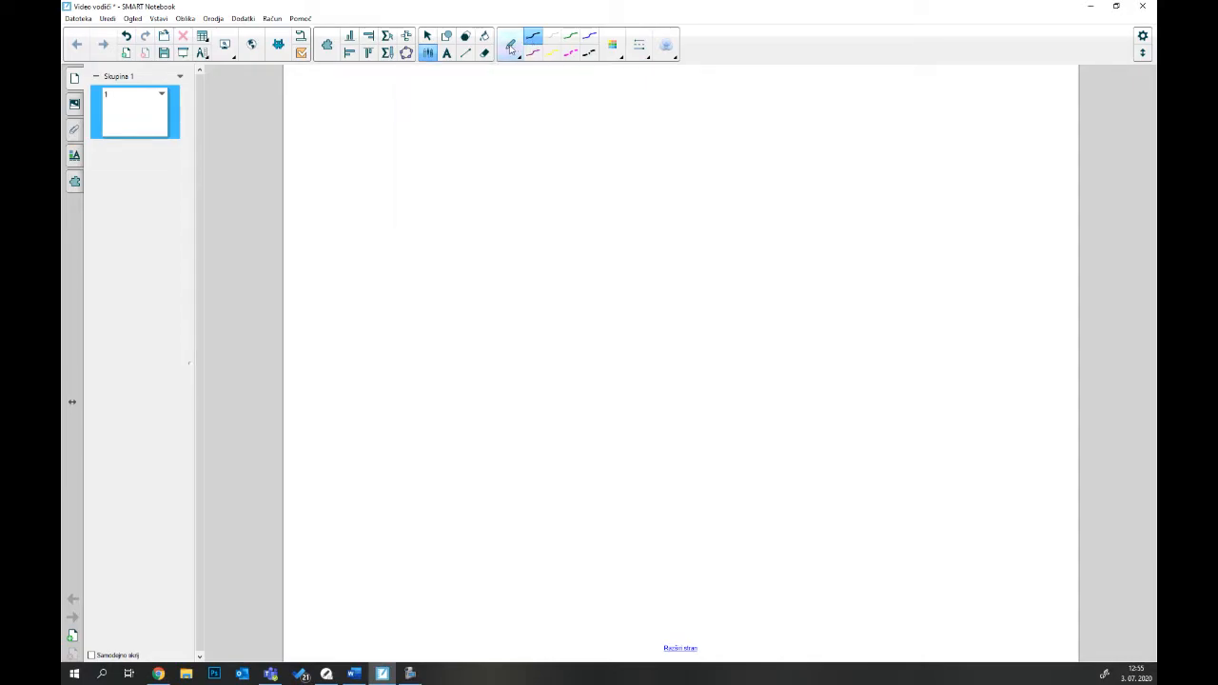
pyautogui.click(518, 56)
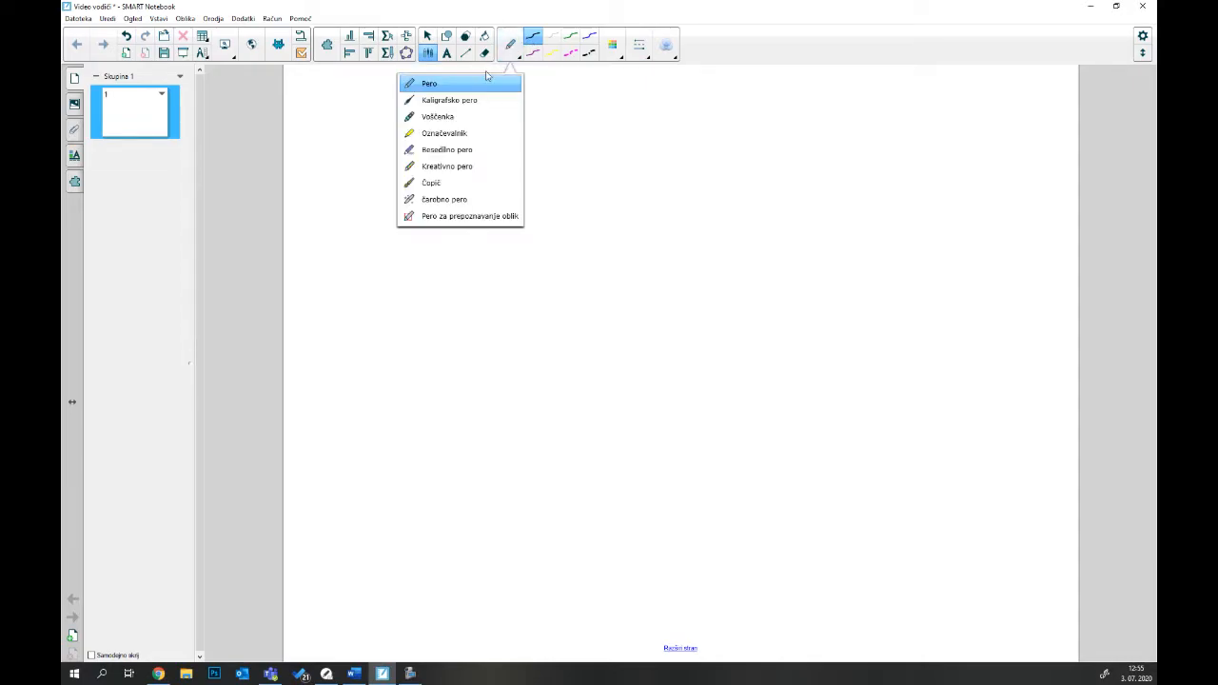
pyautogui.click(429, 85)
pyautogui.moveTo(386, 155)
pyautogui.mouseDown()
pyautogui.moveTo(502, 136)
pyautogui.moveTo(556, 152)
pyautogui.mouseUp()
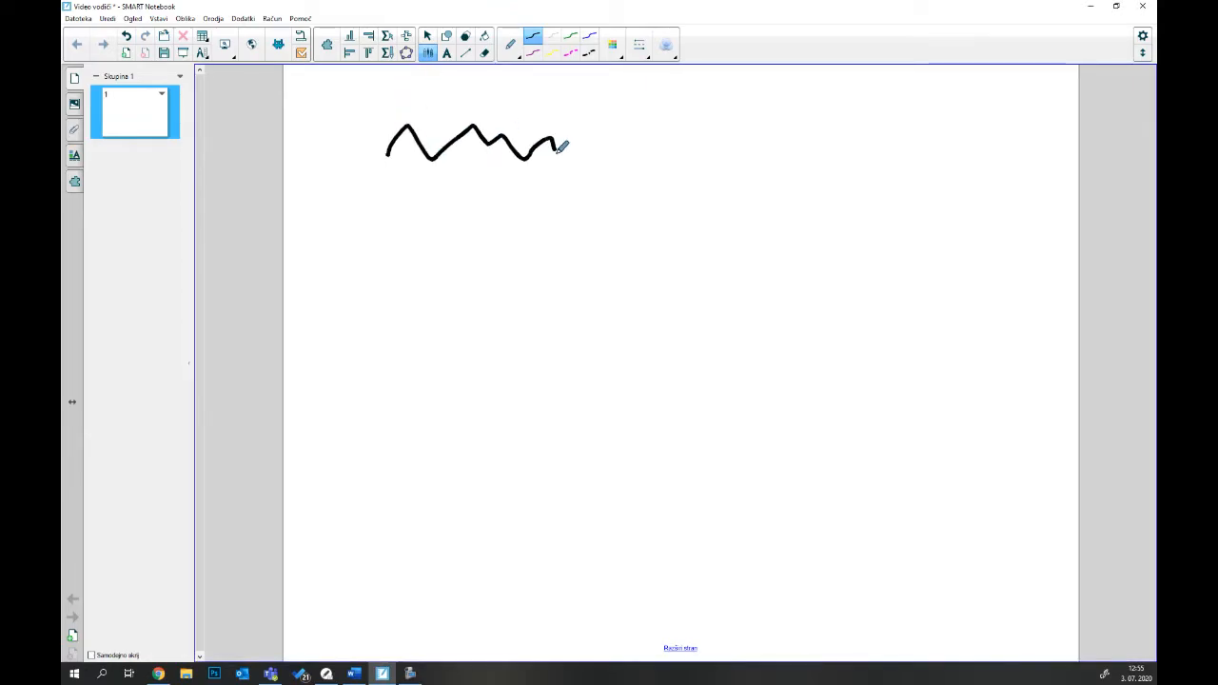
pyautogui.click(73, 156)
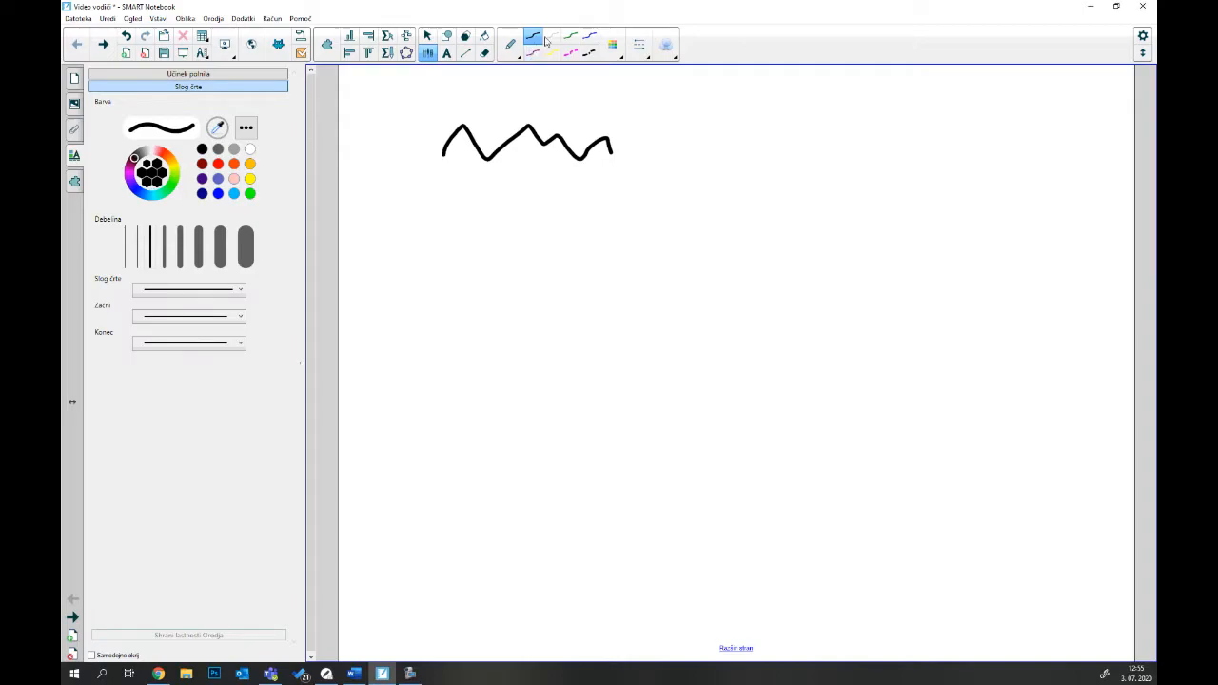
pyautogui.click(218, 150)
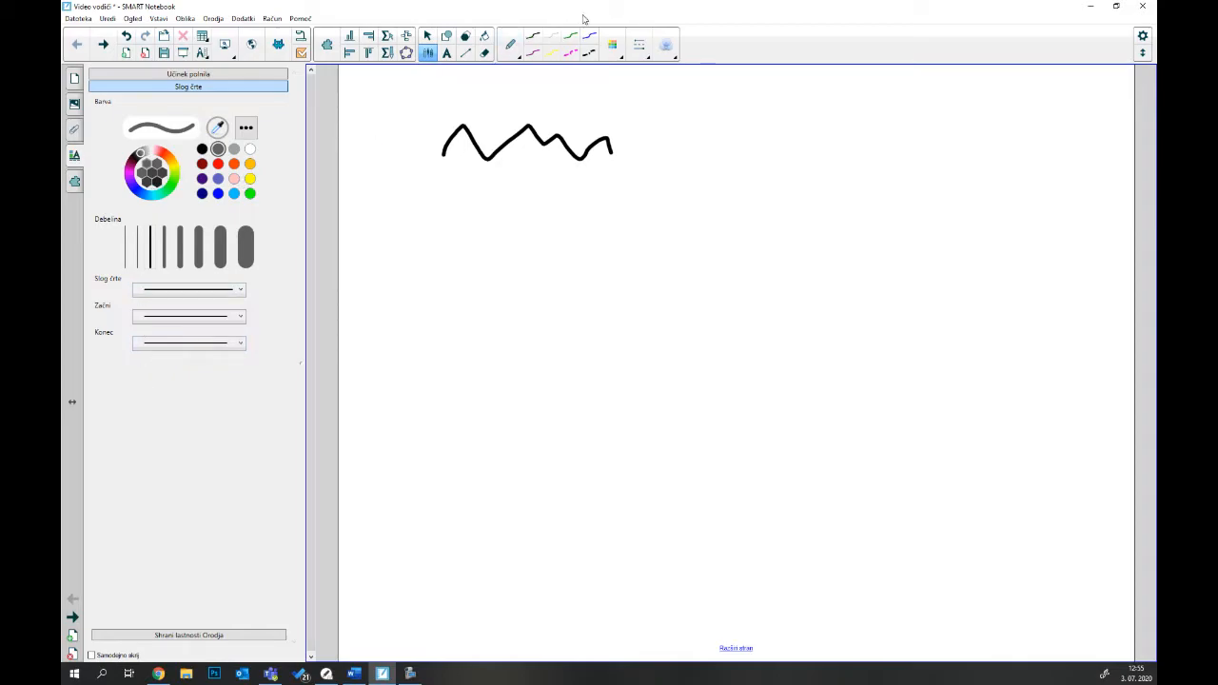
# Step: Draw a long black wavy line below the zigzag with the calligraphic pen (Kaligrafsko pero)
pyautogui.click(518, 54)
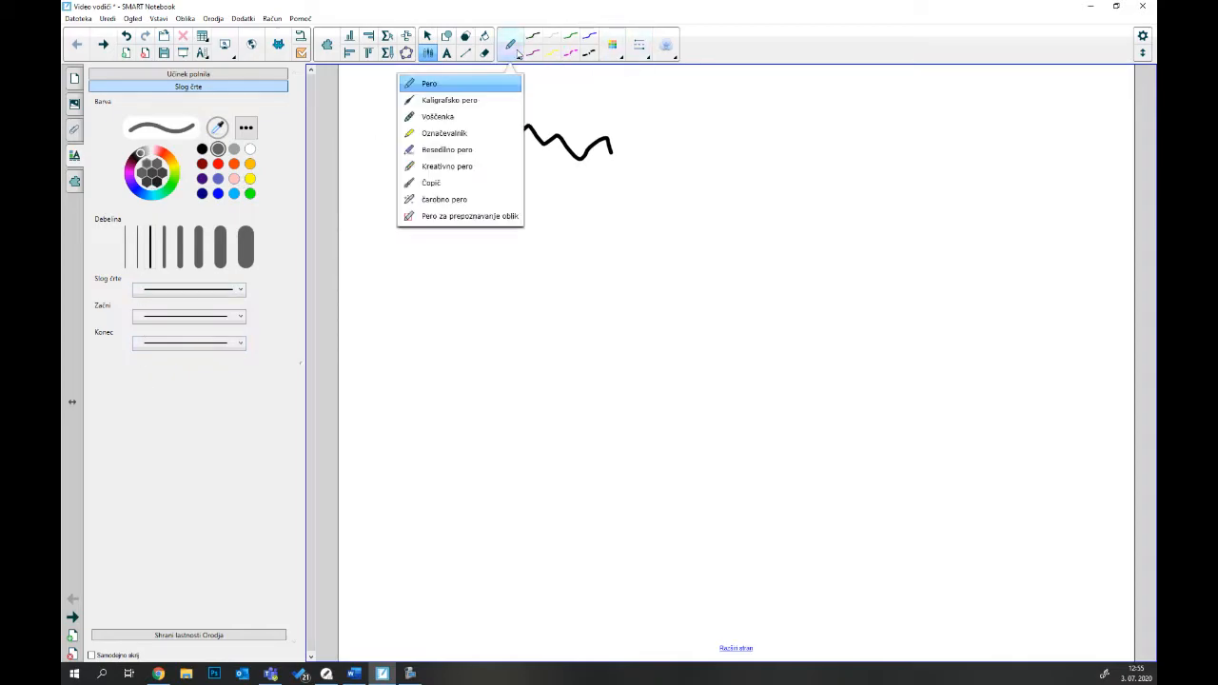
pyautogui.click(492, 101)
pyautogui.moveTo(426, 247)
pyautogui.mouseDown()
pyautogui.moveTo(449, 213)
pyautogui.moveTo(660, 261)
pyautogui.moveTo(1060, 221)
pyautogui.mouseUp()
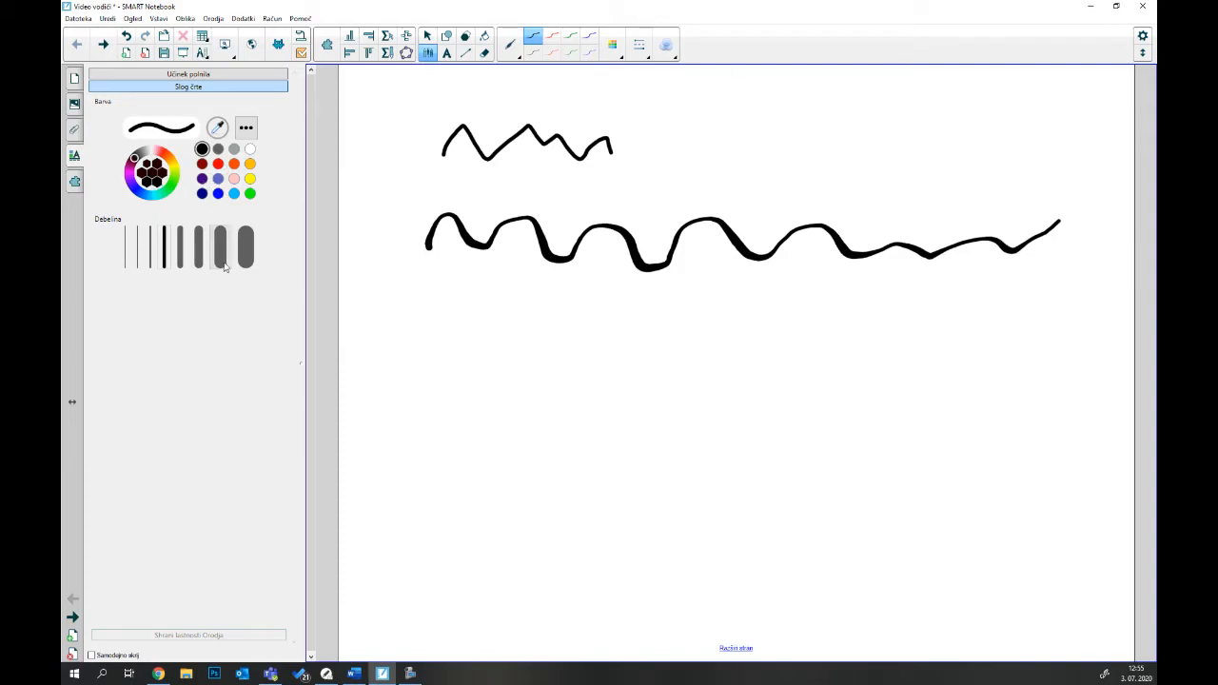
# Step: Draw two crayon (Voščenka) zigzags below the calligraphic line, one black and one light blue
pyautogui.click(515, 44)
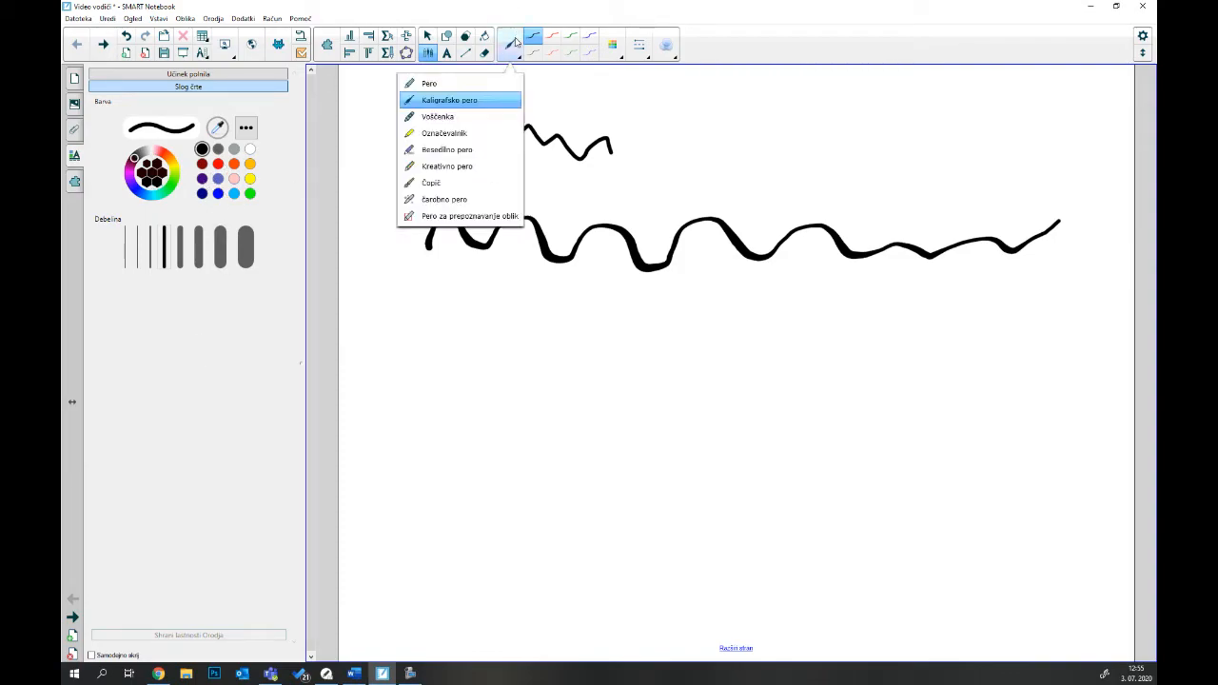
pyautogui.click(434, 118)
pyautogui.moveTo(384, 332)
pyautogui.mouseDown()
pyautogui.moveTo(569, 314)
pyautogui.moveTo(695, 326)
pyautogui.mouseUp()
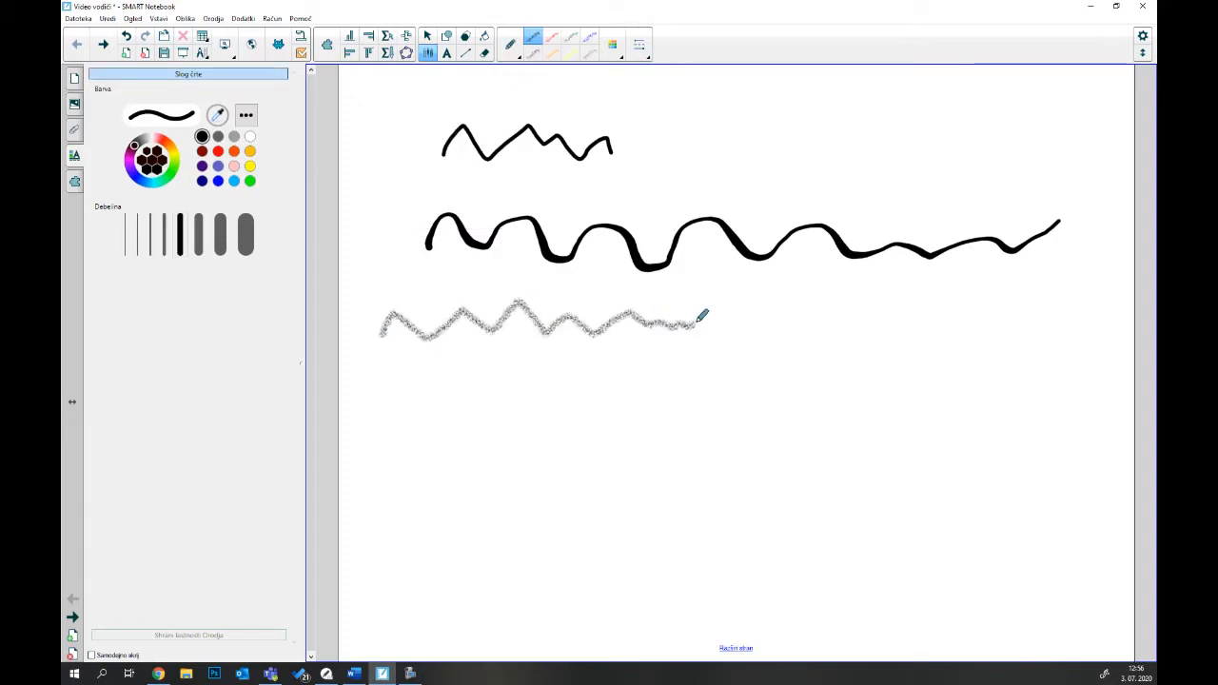
pyautogui.click(616, 45)
pyautogui.click(588, 134)
pyautogui.moveTo(606, 356); pyautogui.dragTo(911, 327)
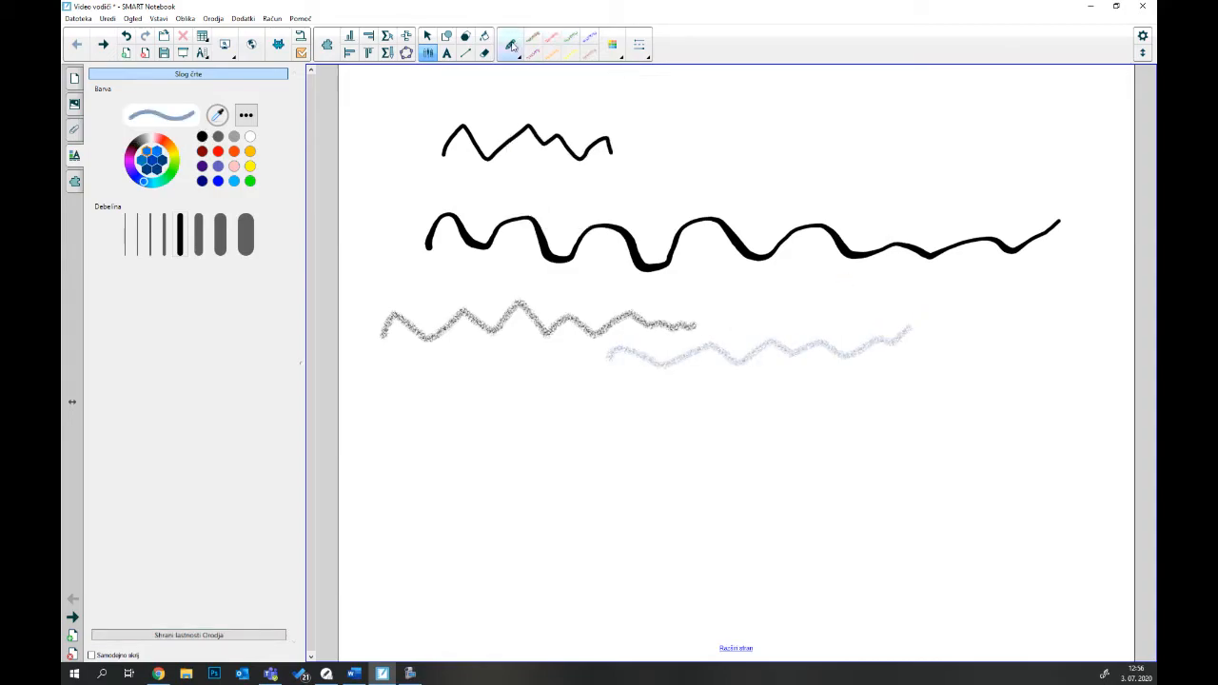
# Step: Draw a yellow highlighter (Označevalnik) bar below the crayon lines and switch the highlighter through green and cyan to magenta
pyautogui.click(511, 44)
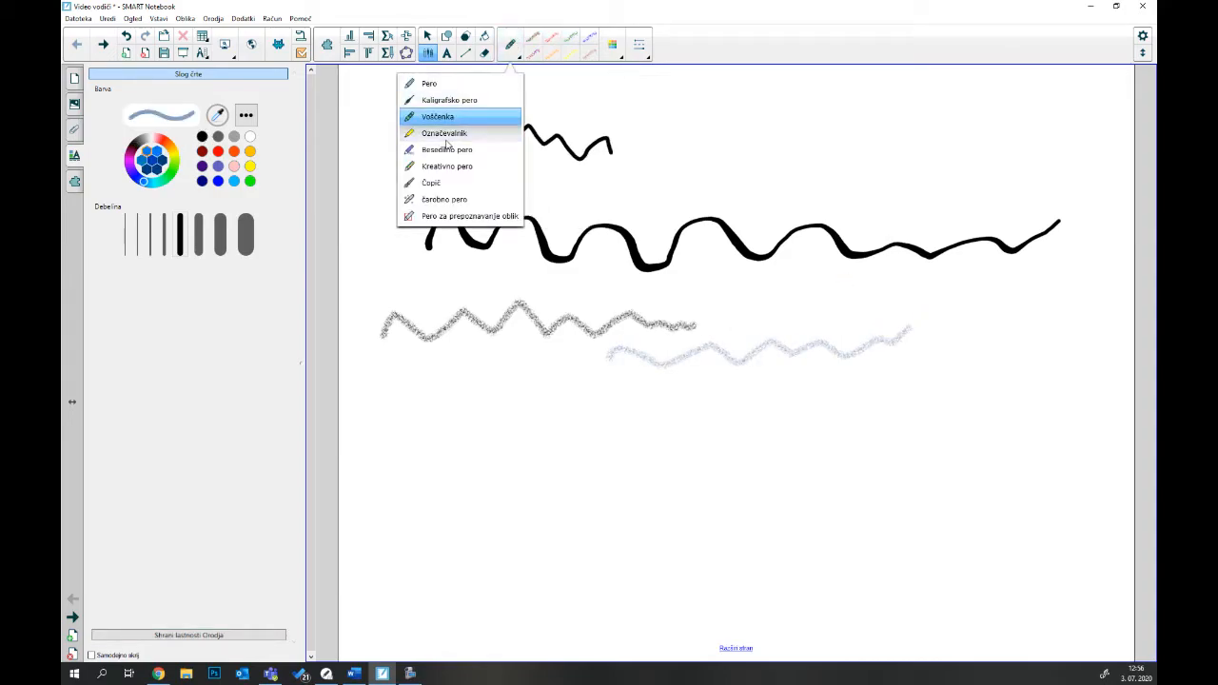
pyautogui.click(444, 133)
pyautogui.moveTo(386, 397); pyautogui.dragTo(581, 383)
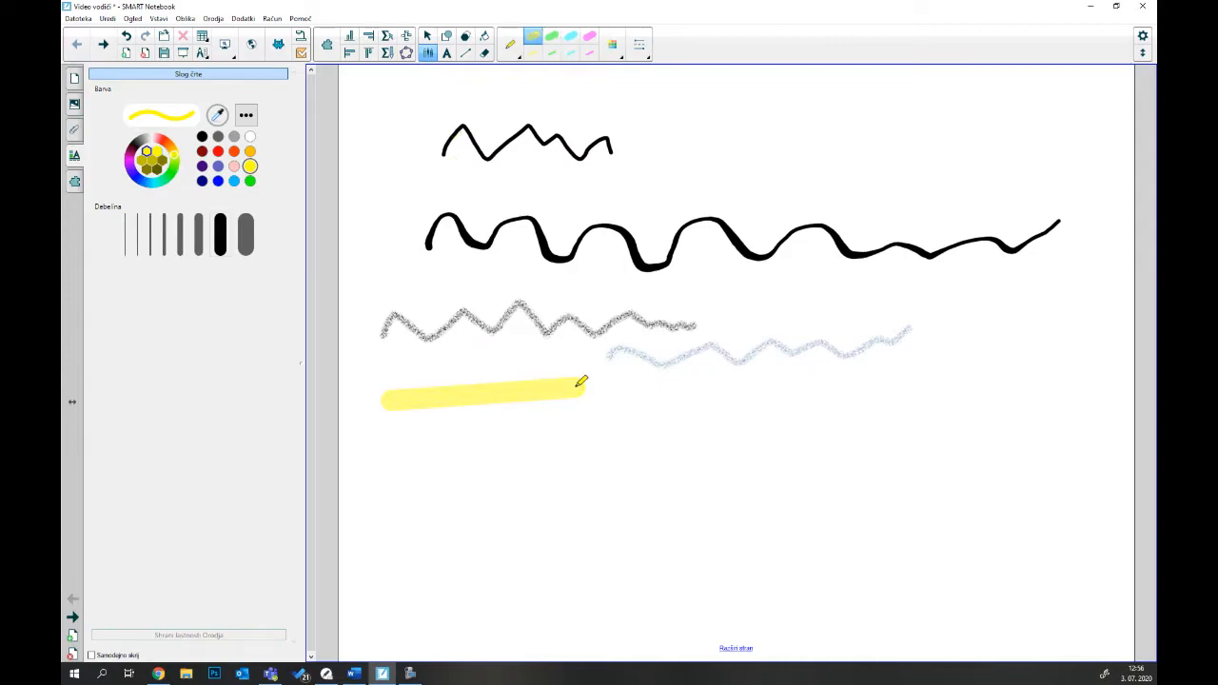
pyautogui.click(552, 36)
pyautogui.click(569, 38)
pyautogui.click(590, 40)
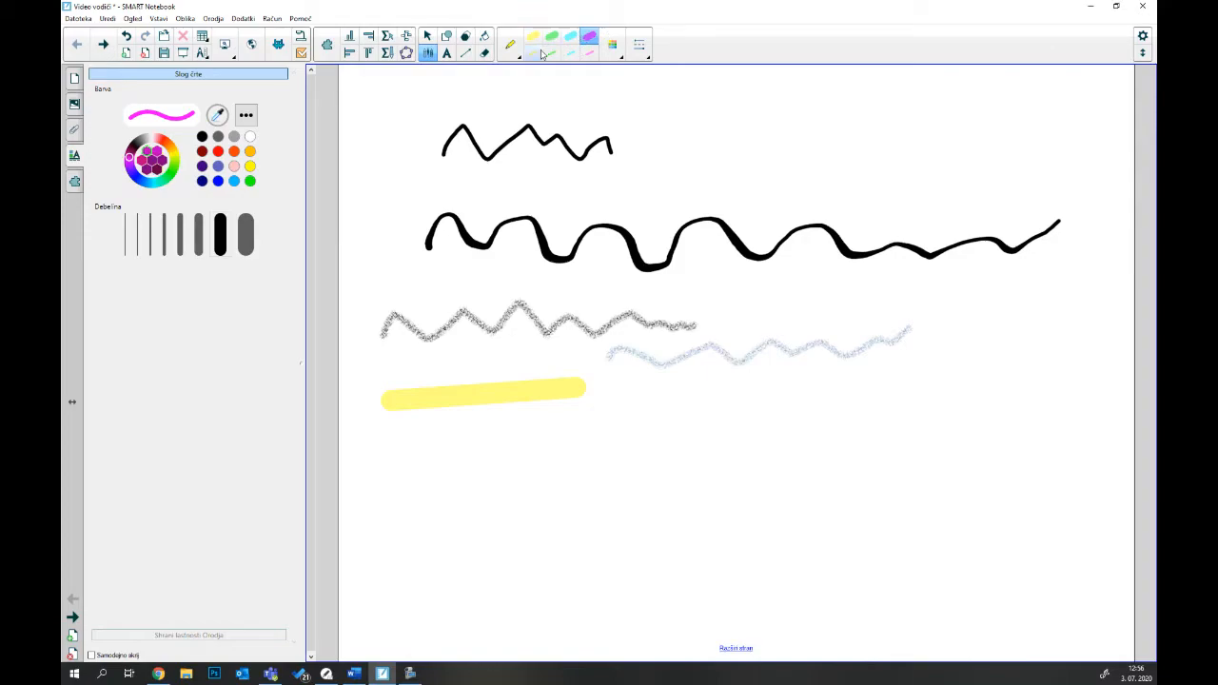
# Step: Handwrite "abeceda" below the yellow highlight with the text pen (Besedilno pero) and accept its conversion to text
pyautogui.click(505, 54)
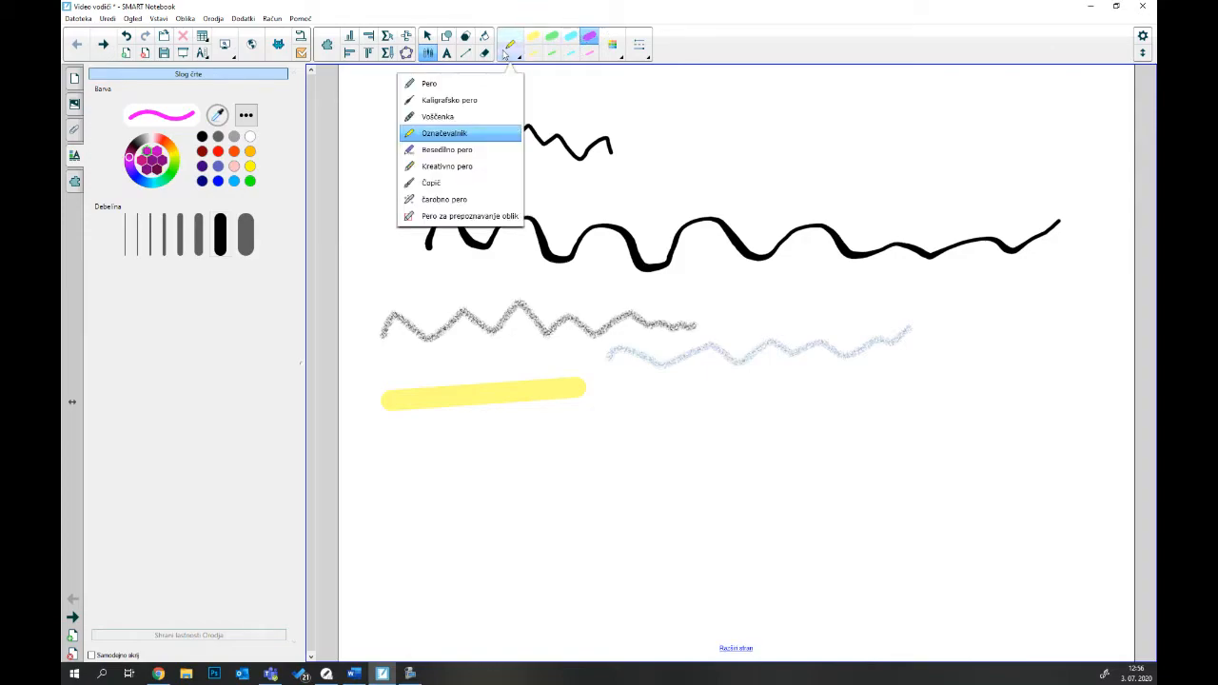
pyautogui.click(479, 152)
pyautogui.moveTo(574, 416)
pyautogui.mouseDown()
pyautogui.moveTo(560, 419)
pyautogui.moveTo(574, 414)
pyautogui.moveTo(583, 435)
pyautogui.moveTo(592, 419)
pyautogui.moveTo(600, 432)
pyautogui.moveTo(632, 415)
pyautogui.moveTo(617, 440)
pyautogui.moveTo(659, 445)
pyautogui.moveTo(670, 419)
pyautogui.moveTo(674, 443)
pyautogui.moveTo(694, 406)
pyautogui.moveTo(720, 416)
pyautogui.moveTo(715, 424)
pyautogui.moveTo(725, 417)
pyautogui.moveTo(739, 444)
pyautogui.mouseUp()
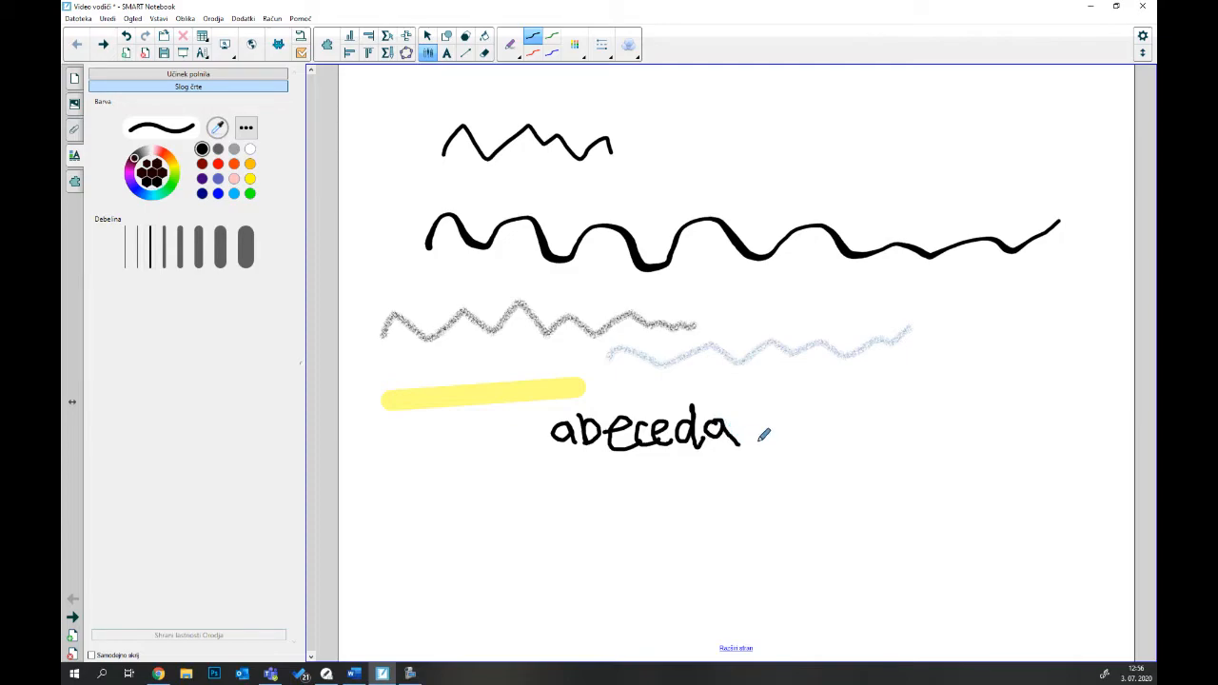
pyautogui.click(431, 38)
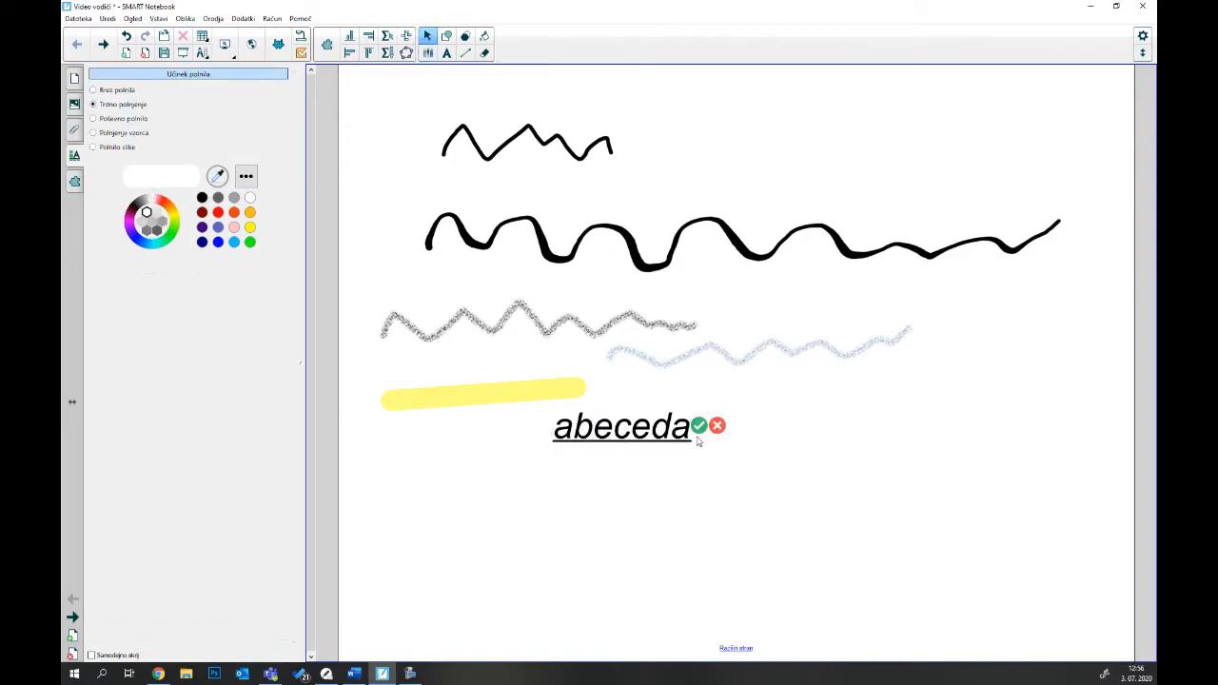
pyautogui.click(699, 429)
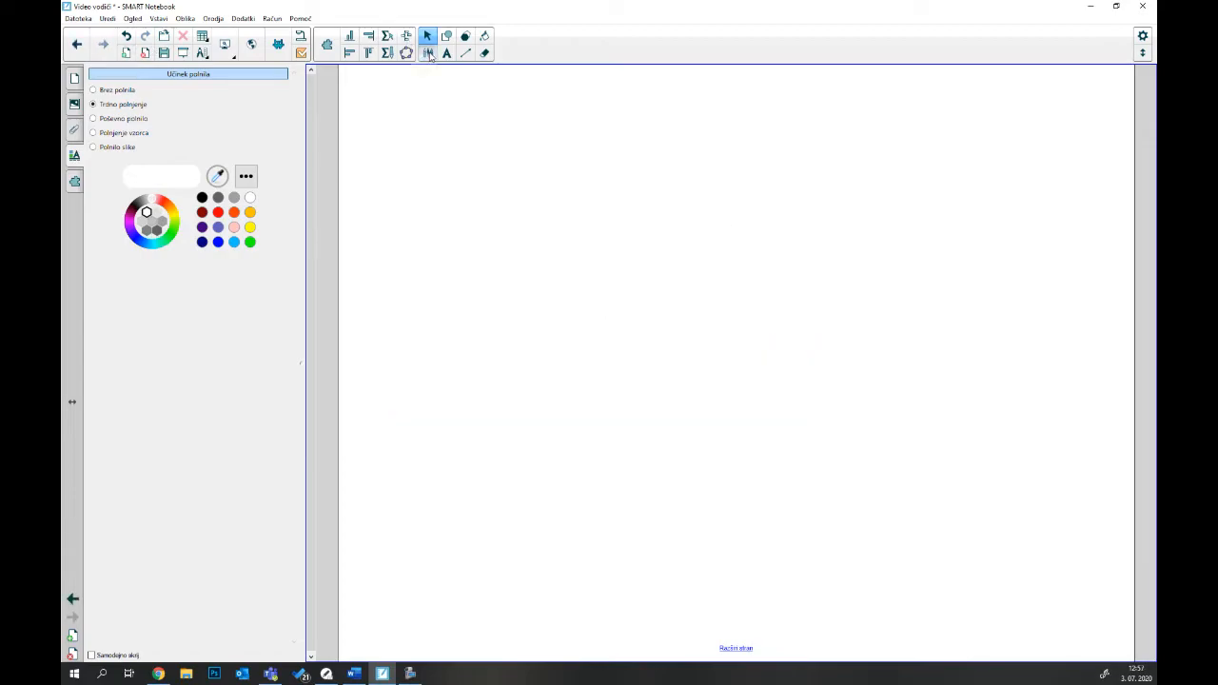
# Step: Draw three creative pen (Kreativno pero) lines on the blank page: blurred black, red-blue striped and yellow stars
pyautogui.click(428, 52)
pyautogui.click(510, 44)
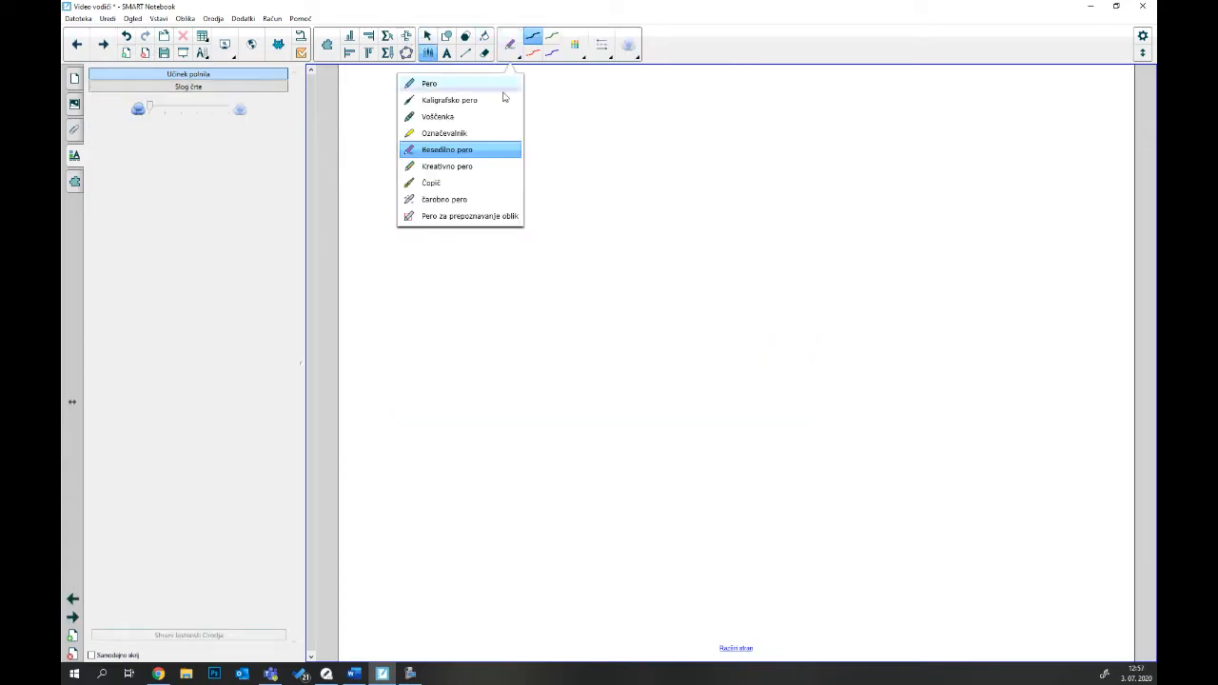
pyautogui.click(461, 166)
pyautogui.moveTo(411, 152)
pyautogui.mouseDown()
pyautogui.moveTo(430, 125)
pyautogui.moveTo(526, 137)
pyautogui.moveTo(721, 121)
pyautogui.mouseUp()
pyautogui.click(551, 35)
pyautogui.moveTo(435, 211)
pyautogui.mouseDown()
pyautogui.moveTo(561, 167)
pyautogui.moveTo(695, 142)
pyautogui.mouseUp()
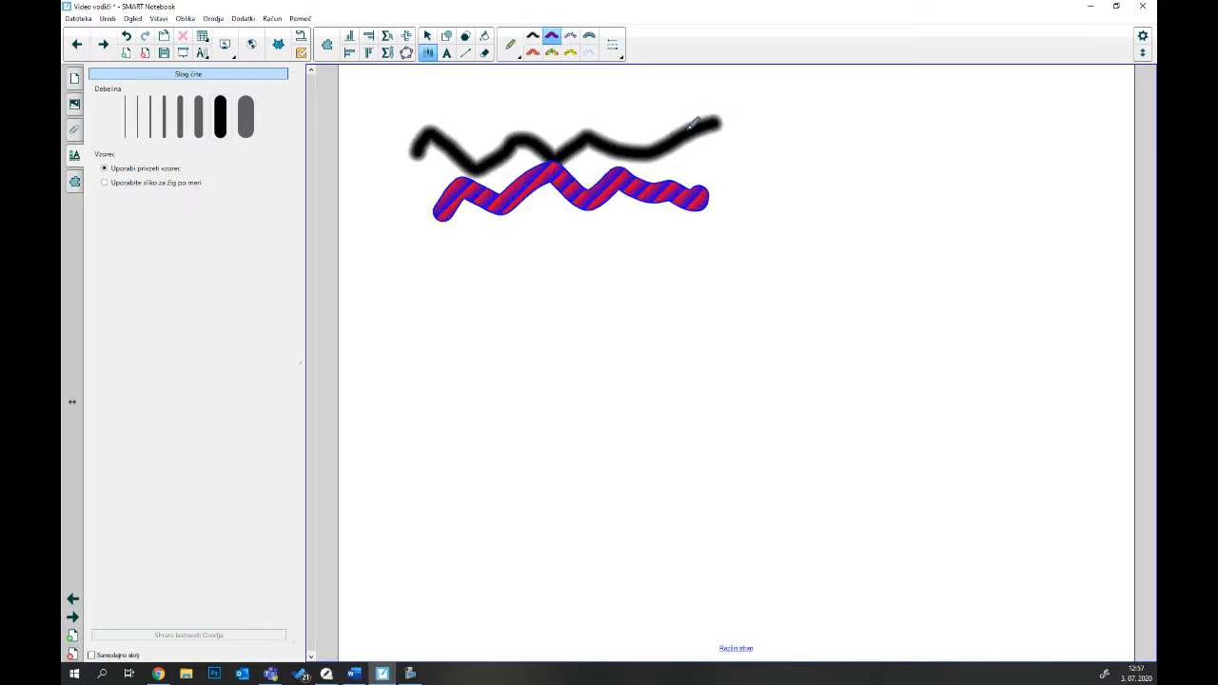
pyautogui.click(570, 35)
pyautogui.moveTo(475, 261)
pyautogui.mouseDown()
pyautogui.moveTo(579, 218)
pyautogui.moveTo(770, 226)
pyautogui.moveTo(790, 245)
pyautogui.mouseUp()
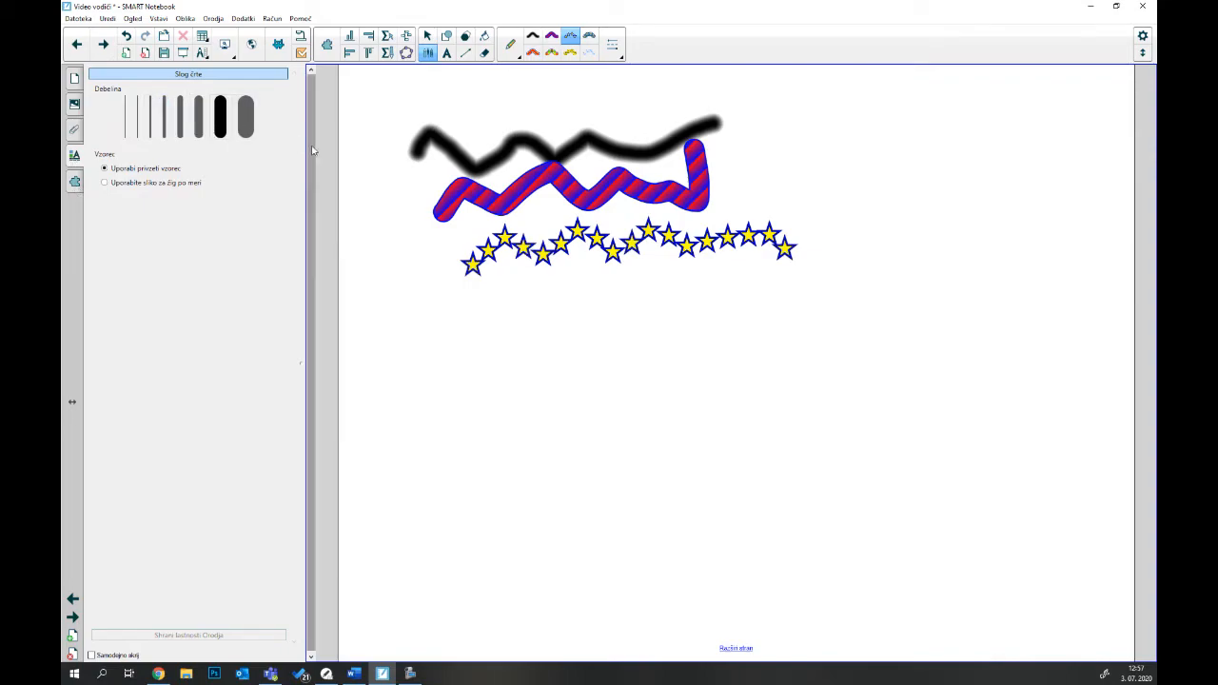
# Step: Paint black brush (Čopič) strokes below the stars and a blue wavy brush stroke beneath them
pyautogui.click(514, 45)
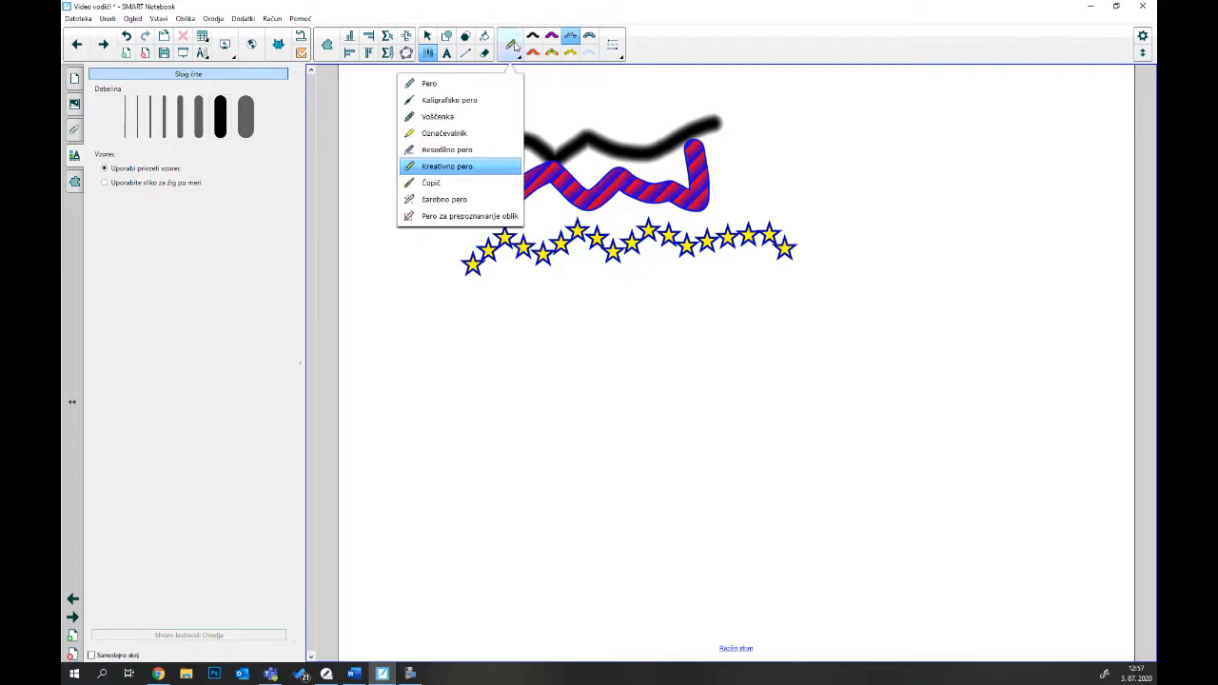
pyautogui.click(470, 182)
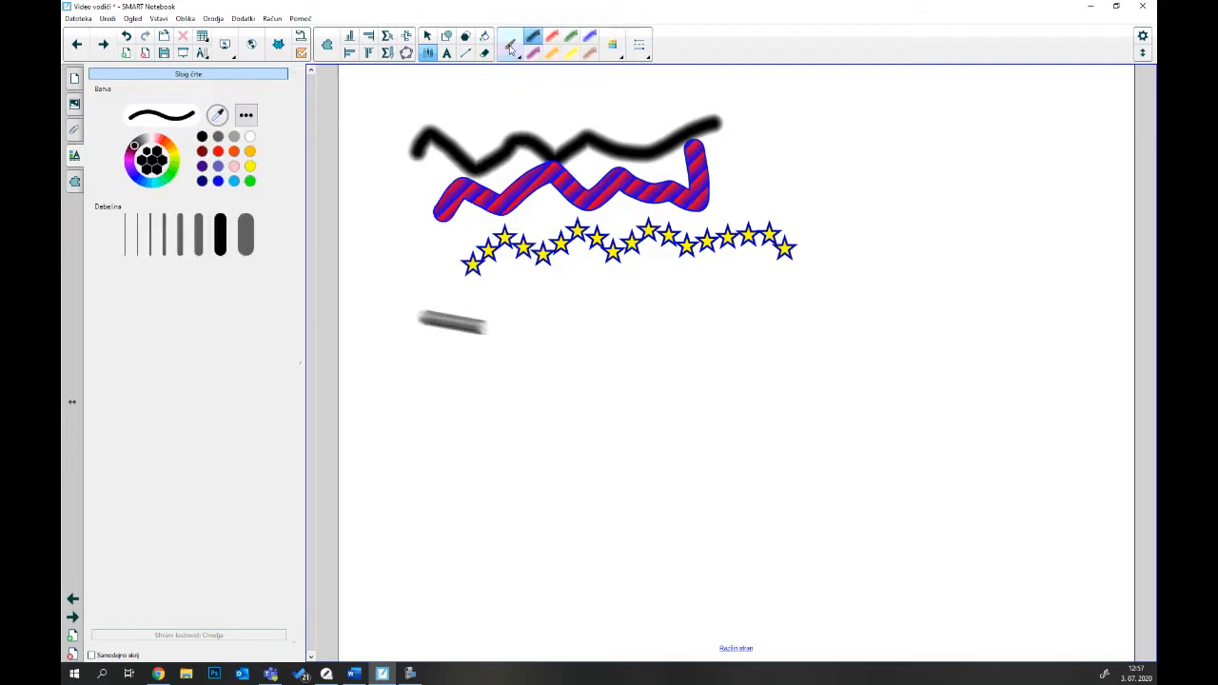
pyautogui.click(514, 54)
pyautogui.moveTo(497, 347)
pyautogui.mouseDown()
pyautogui.moveTo(510, 335)
pyautogui.moveTo(665, 362)
pyautogui.moveTo(794, 318)
pyautogui.mouseUp()
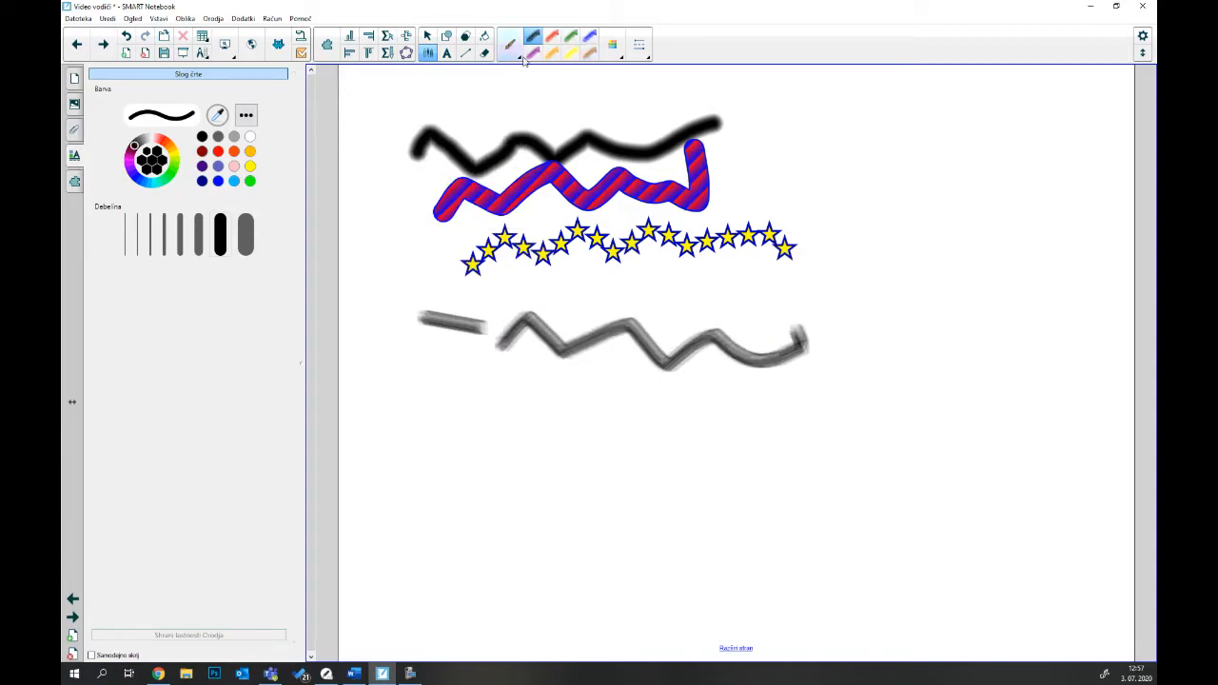
pyautogui.click(219, 182)
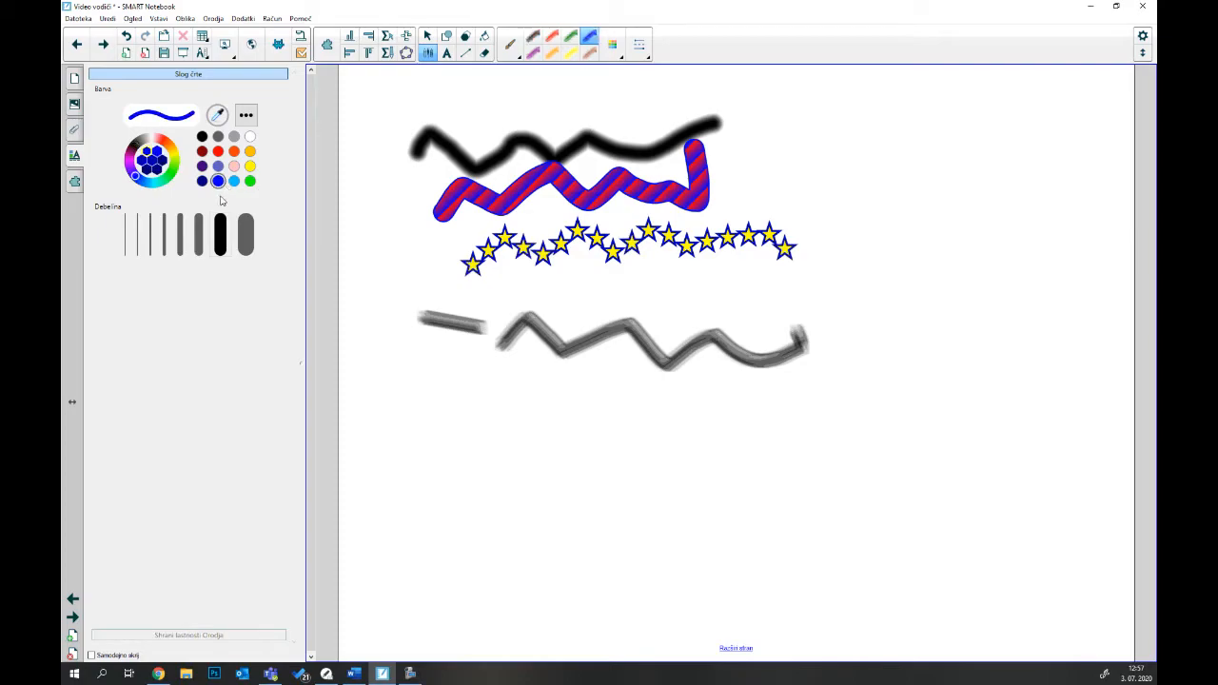
pyautogui.moveTo(367, 367); pyautogui.dragTo(809, 376)
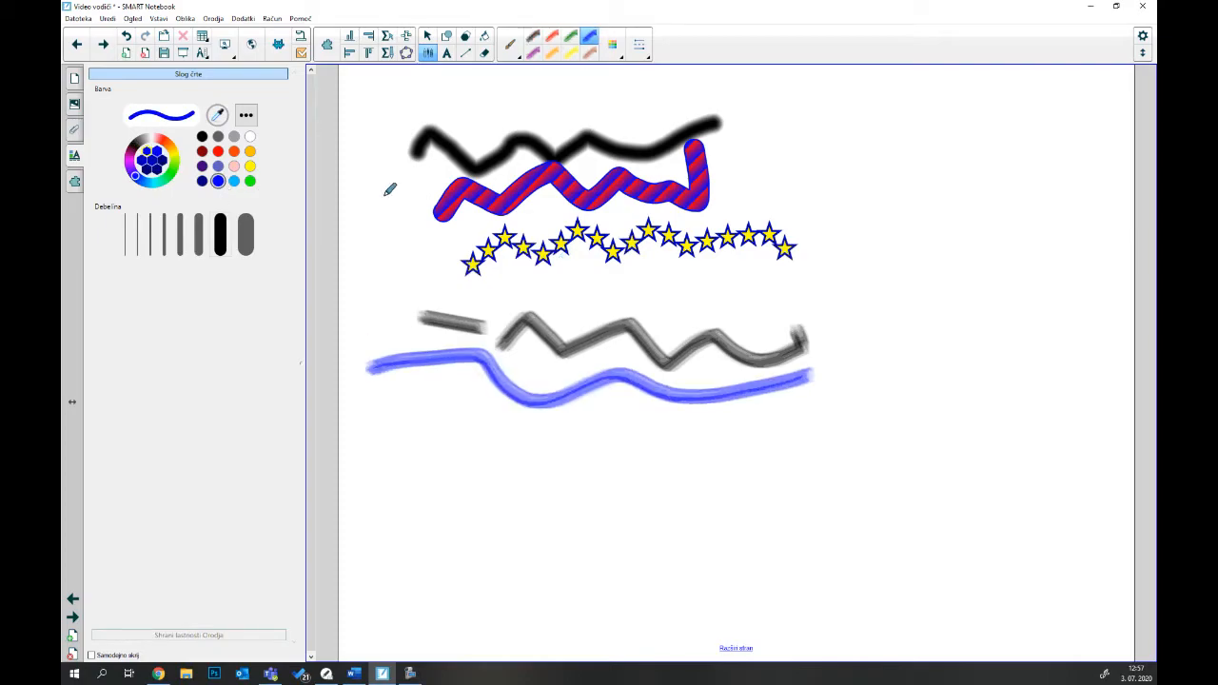
# Step: Change the black brush preset's colour to light pink and save the tool properties
pyautogui.click(511, 45)
pyautogui.click(533, 39)
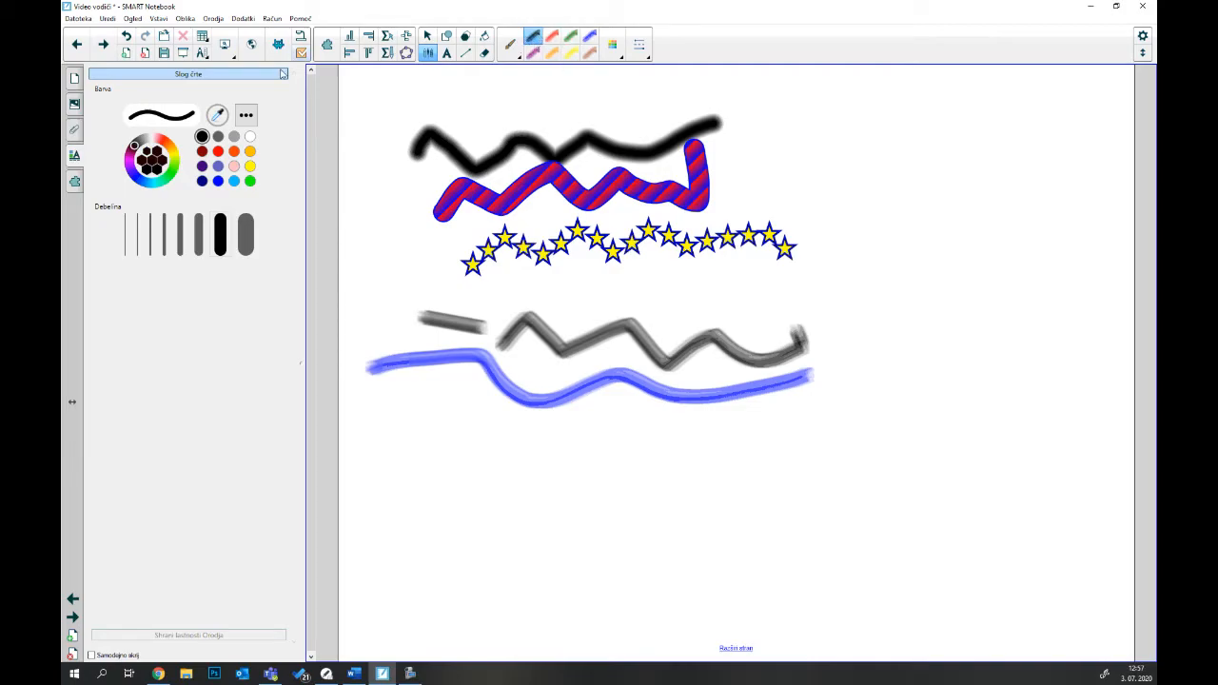
pyautogui.click(234, 167)
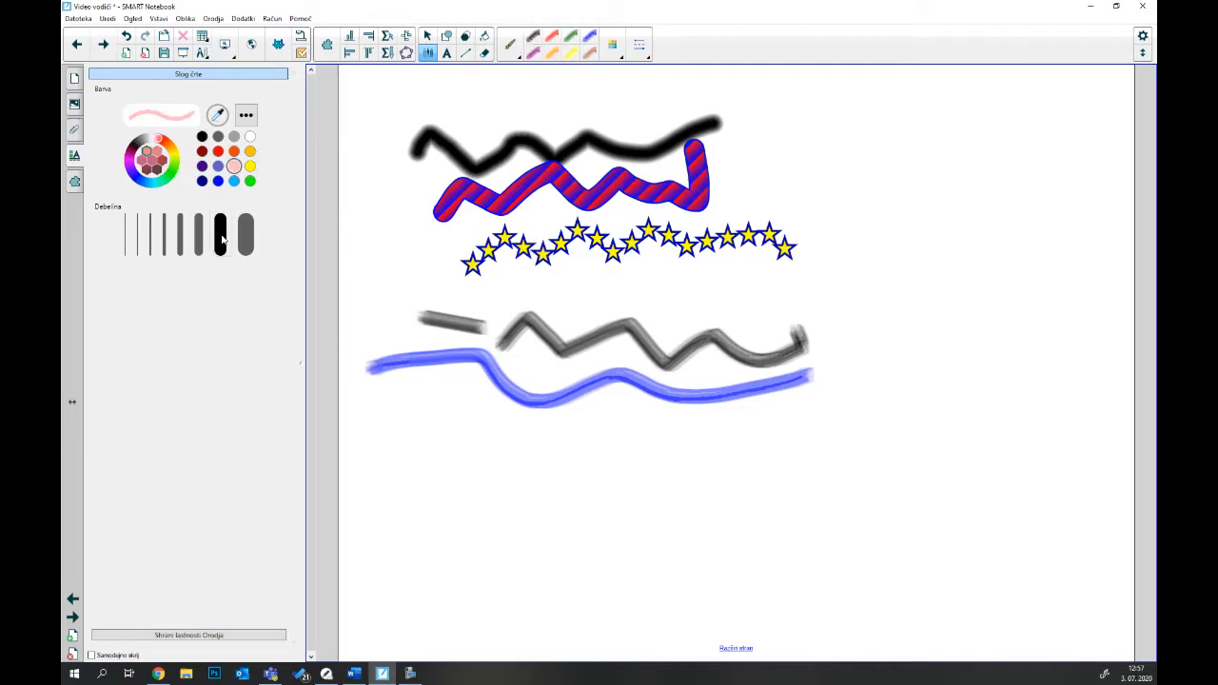
pyautogui.click(191, 634)
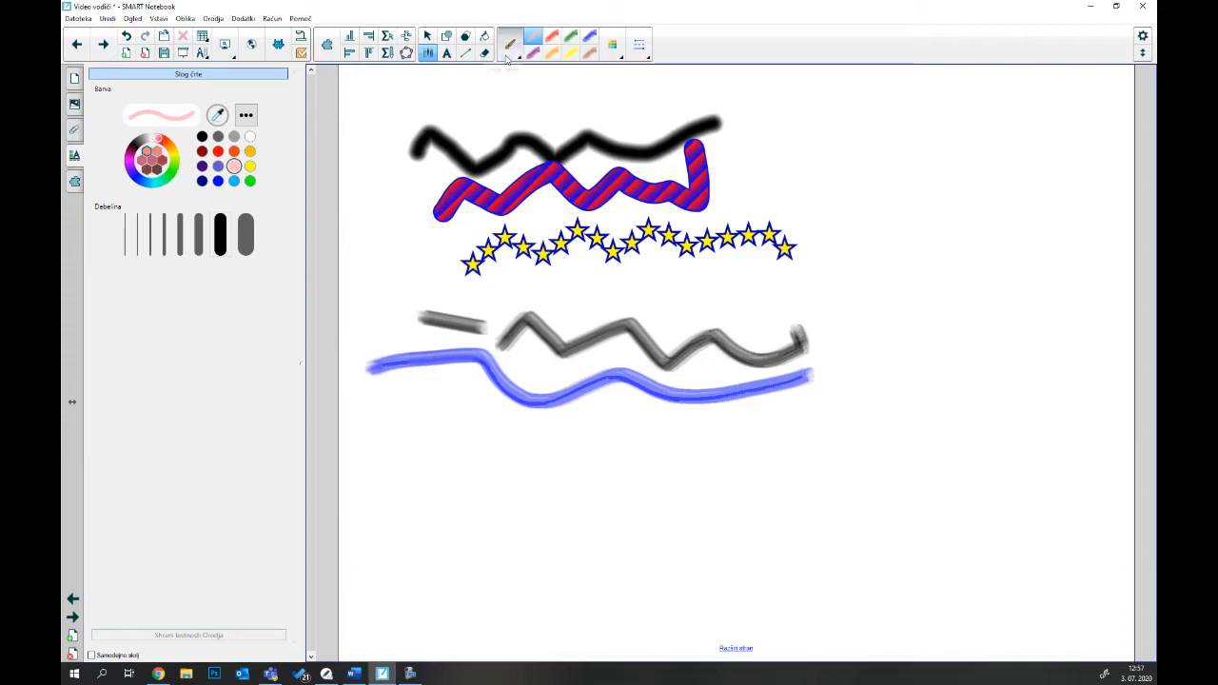
# Step: Circle the last stars of the star line with the magic pen (čarobno pero) to create a spotlight
pyautogui.click(506, 56)
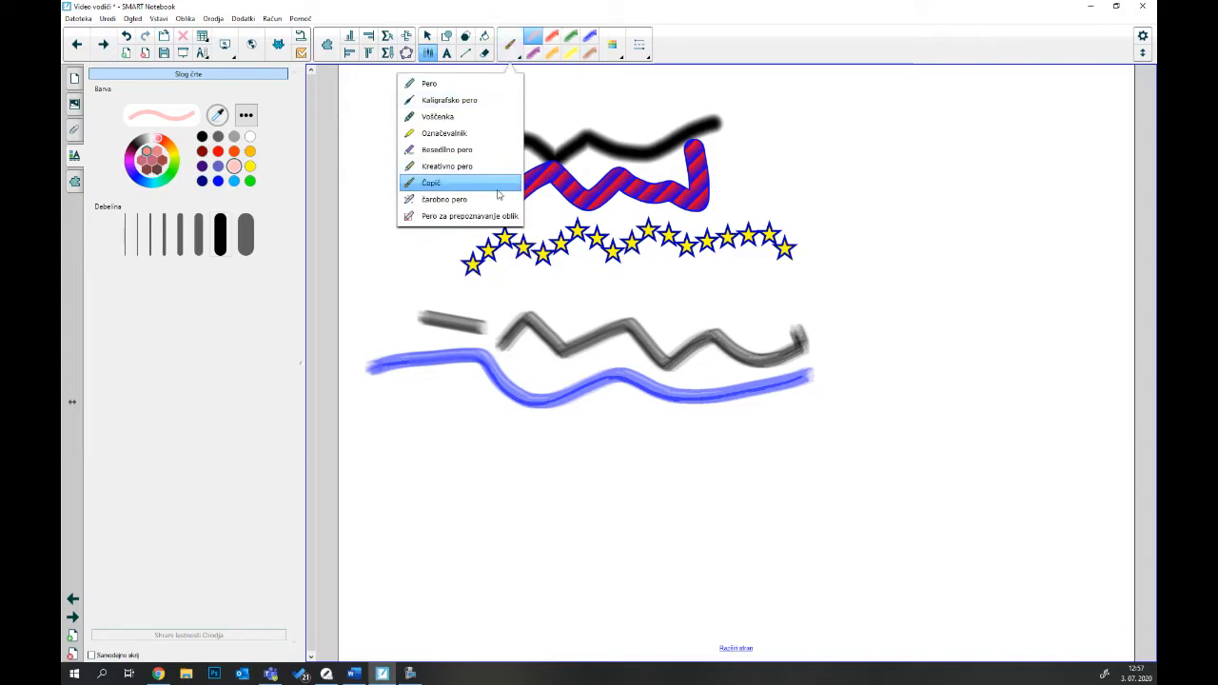
pyautogui.click(476, 201)
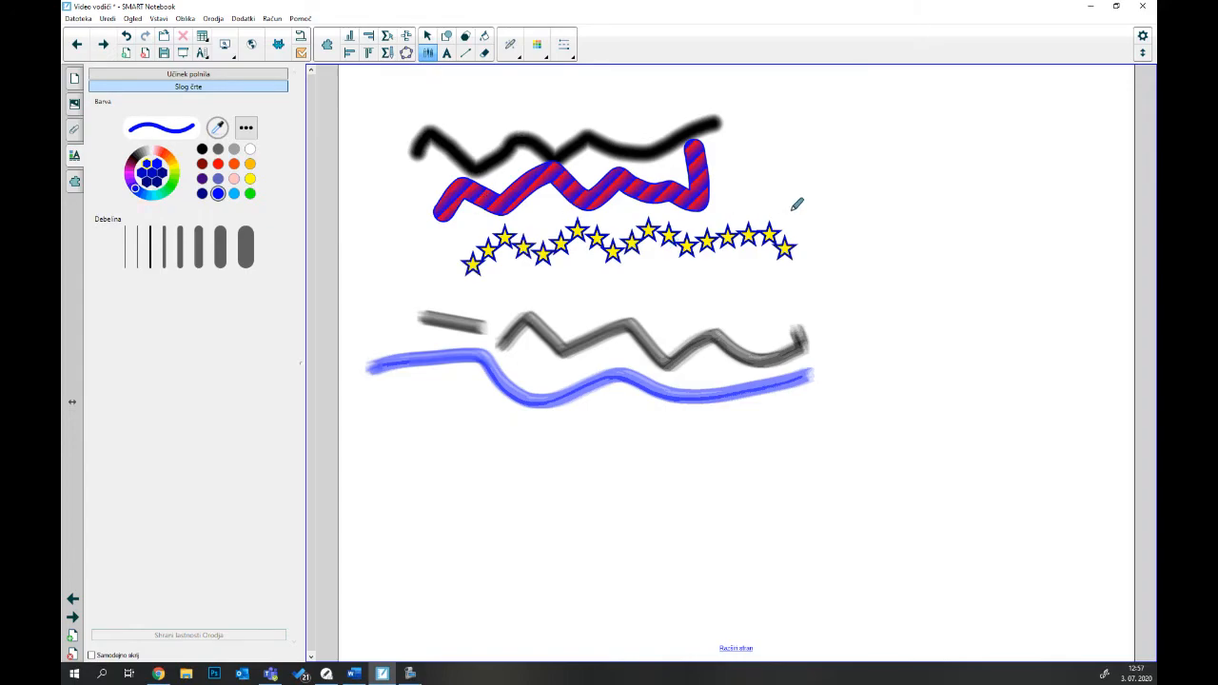
pyautogui.moveTo(792, 206)
pyautogui.mouseDown()
pyautogui.moveTo(702, 226)
pyautogui.moveTo(735, 281)
pyautogui.moveTo(799, 271)
pyautogui.moveTo(807, 235)
pyautogui.moveTo(794, 200)
pyautogui.mouseUp()
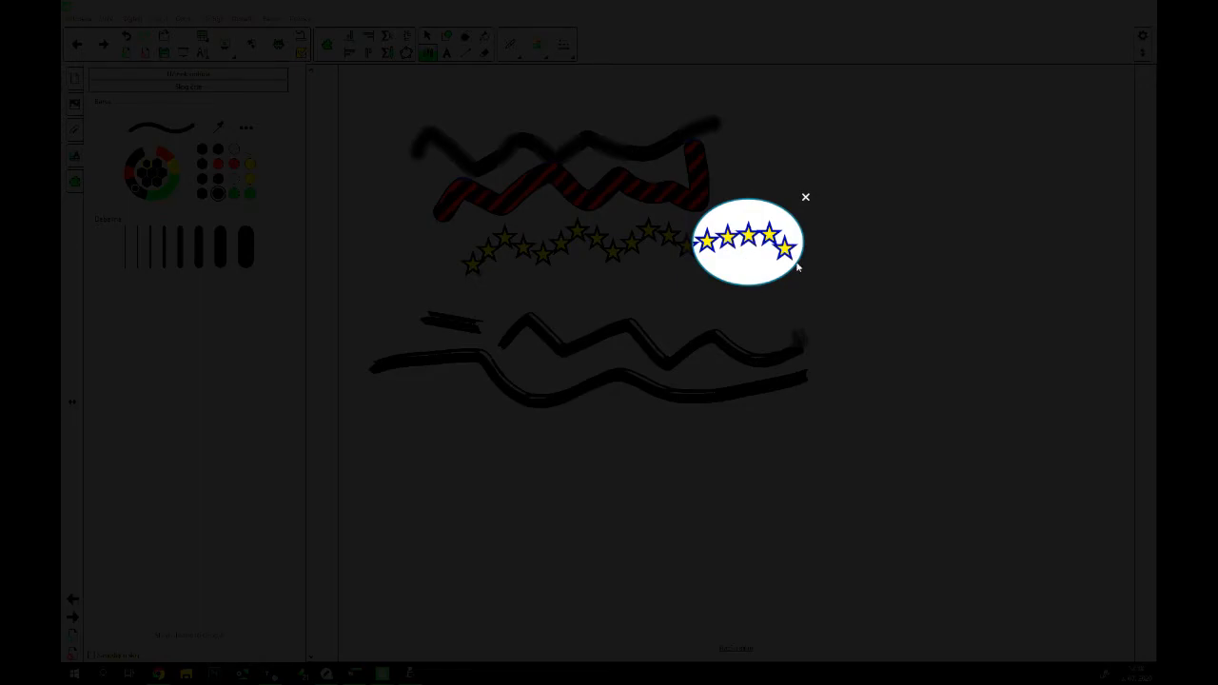
# Step: Enlarge and reposition the oval spotlight over more of the drawn lines, and close it
pyautogui.moveTo(760, 286); pyautogui.dragTo(694, 413)
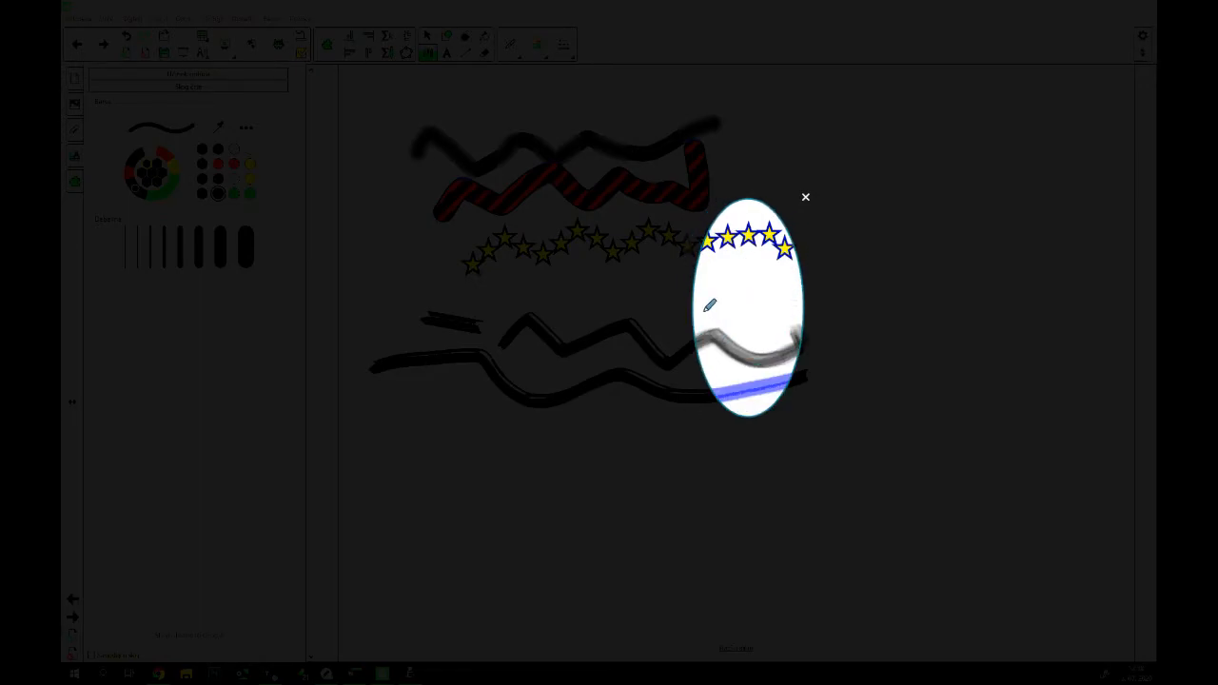
pyautogui.moveTo(692, 303); pyautogui.dragTo(524, 315)
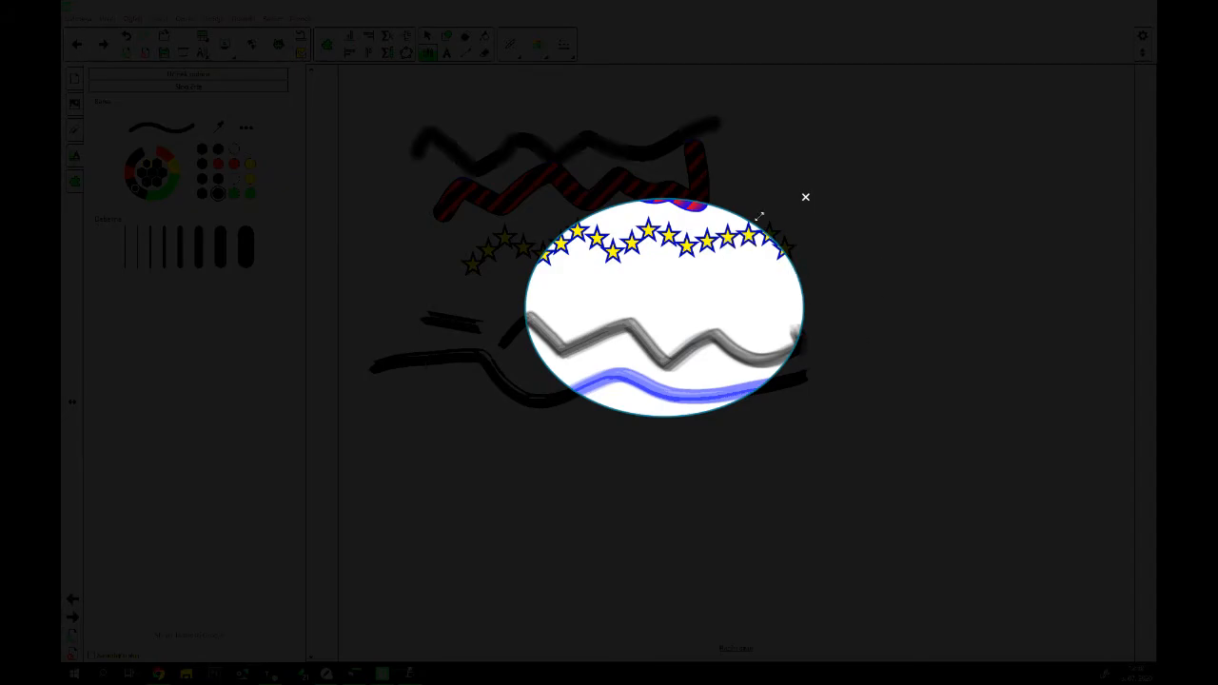
pyautogui.moveTo(760, 208); pyautogui.dragTo(693, 174)
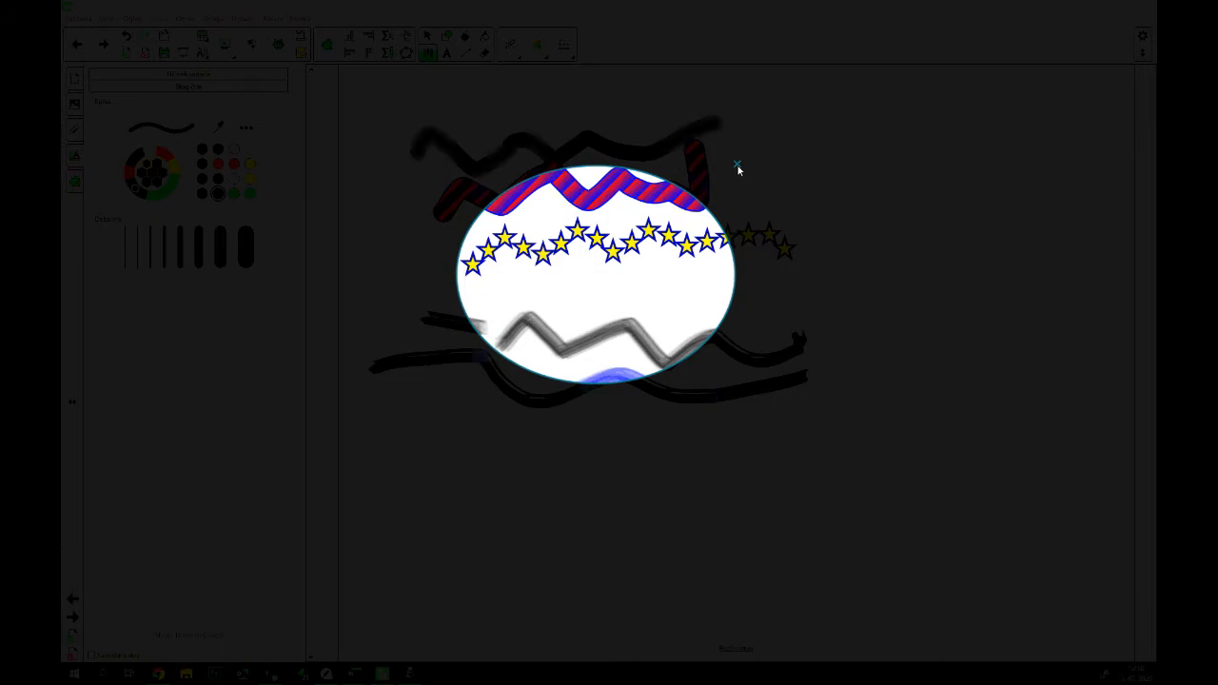
pyautogui.click(737, 167)
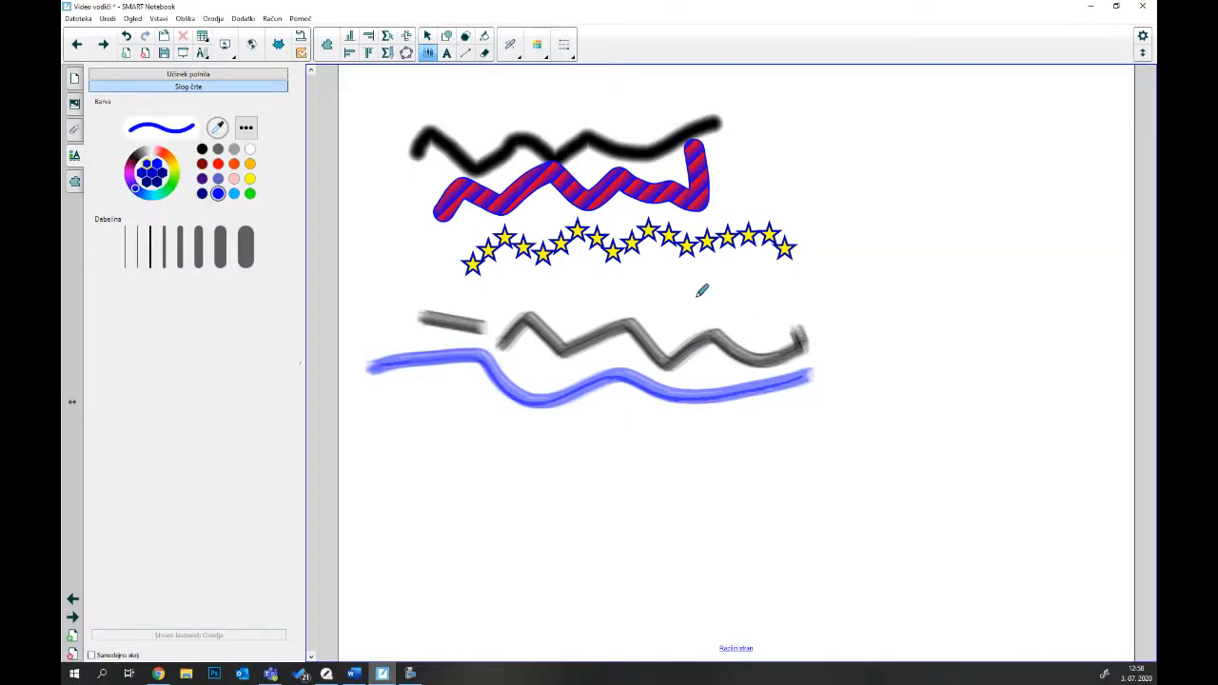
# Step: Draw a rectangle with the magic pen over the stars to magnify them, widen the magnifier, move it over the brush strokes, and close it
pyautogui.moveTo(648, 211)
pyautogui.mouseDown()
pyautogui.moveTo(668, 273)
pyautogui.moveTo(750, 269)
pyautogui.moveTo(756, 198)
pyautogui.moveTo(649, 209)
pyautogui.mouseUp()
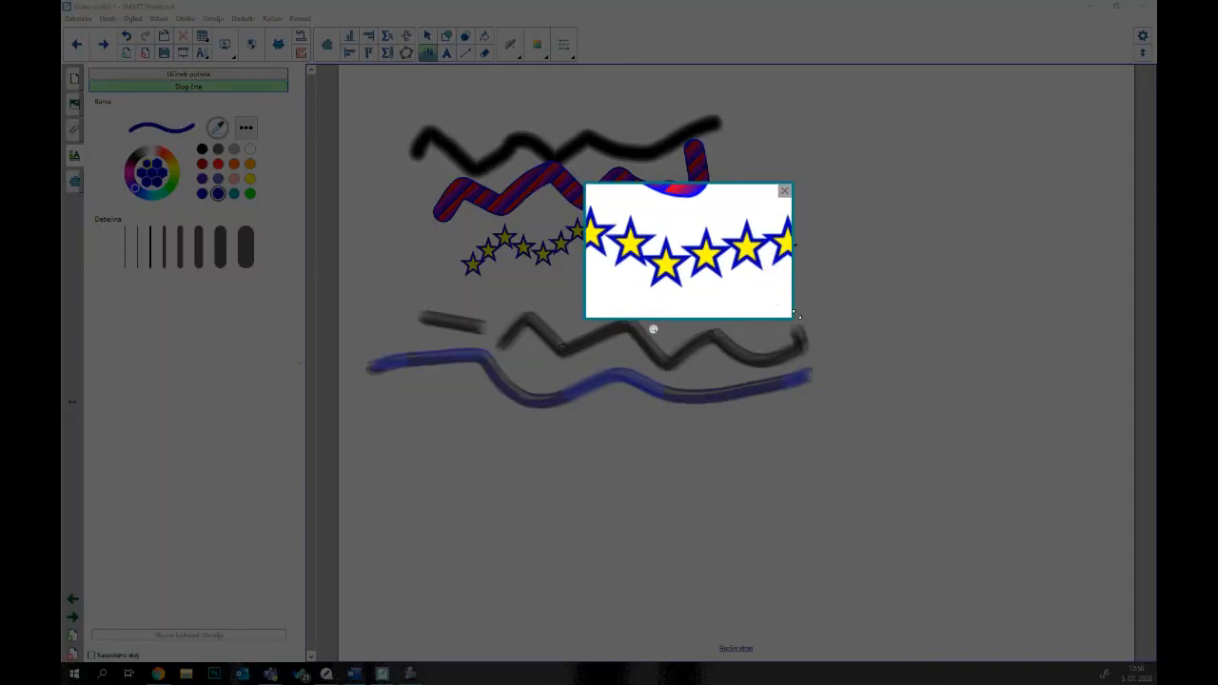
pyautogui.moveTo(785, 299); pyautogui.dragTo(707, 290)
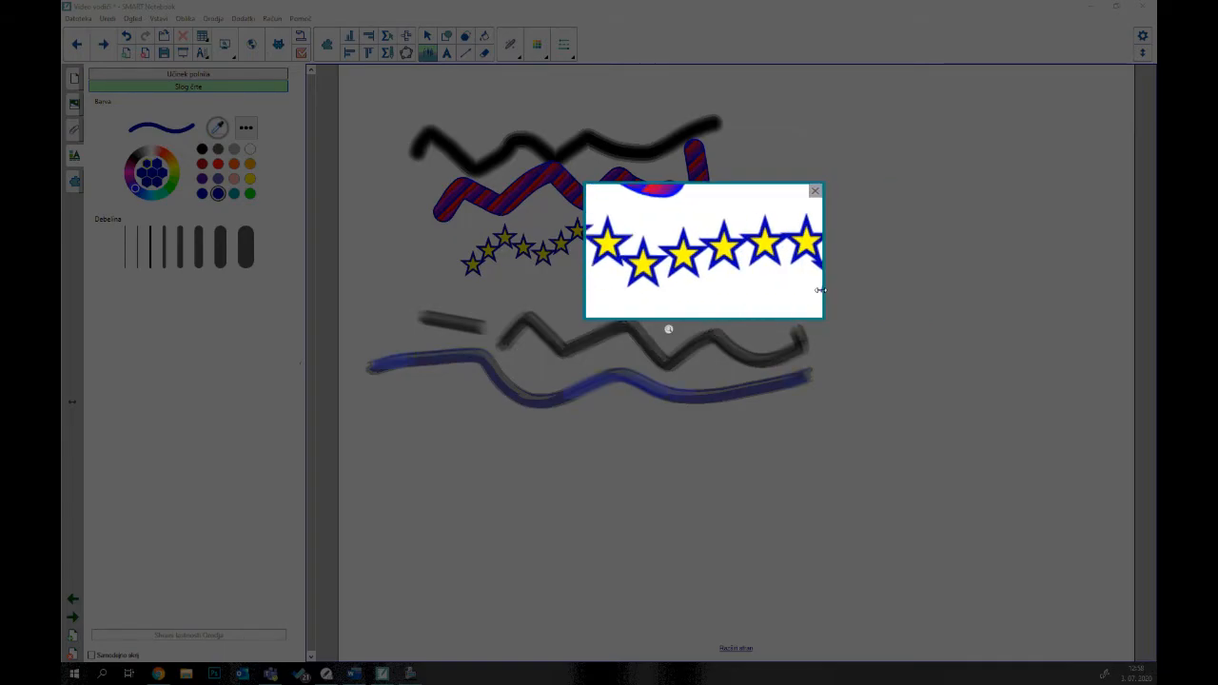
pyautogui.moveTo(781, 181)
pyautogui.mouseDown()
pyautogui.moveTo(961, 293)
pyautogui.moveTo(552, 445)
pyautogui.moveTo(259, 186)
pyautogui.moveTo(244, 76)
pyautogui.moveTo(264, 42)
pyautogui.moveTo(683, 149)
pyautogui.moveTo(671, 178)
pyautogui.moveTo(886, 214)
pyautogui.moveTo(695, 215)
pyautogui.moveTo(697, 278)
pyautogui.mouseUp()
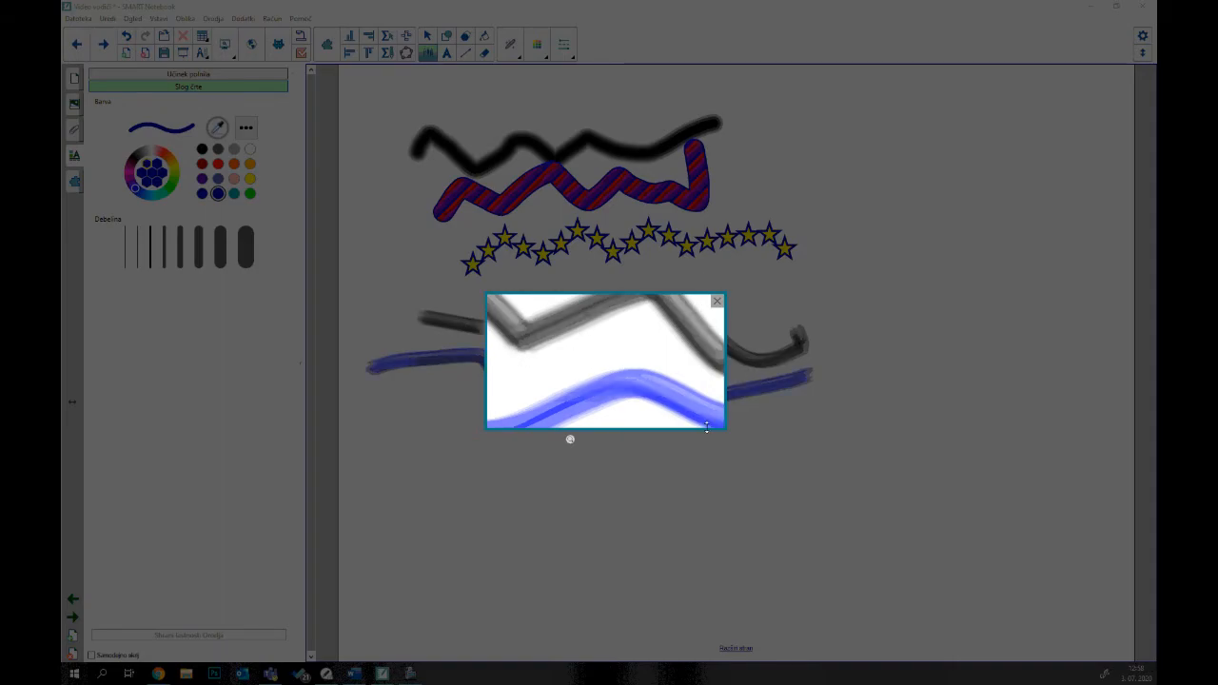
pyautogui.click(717, 302)
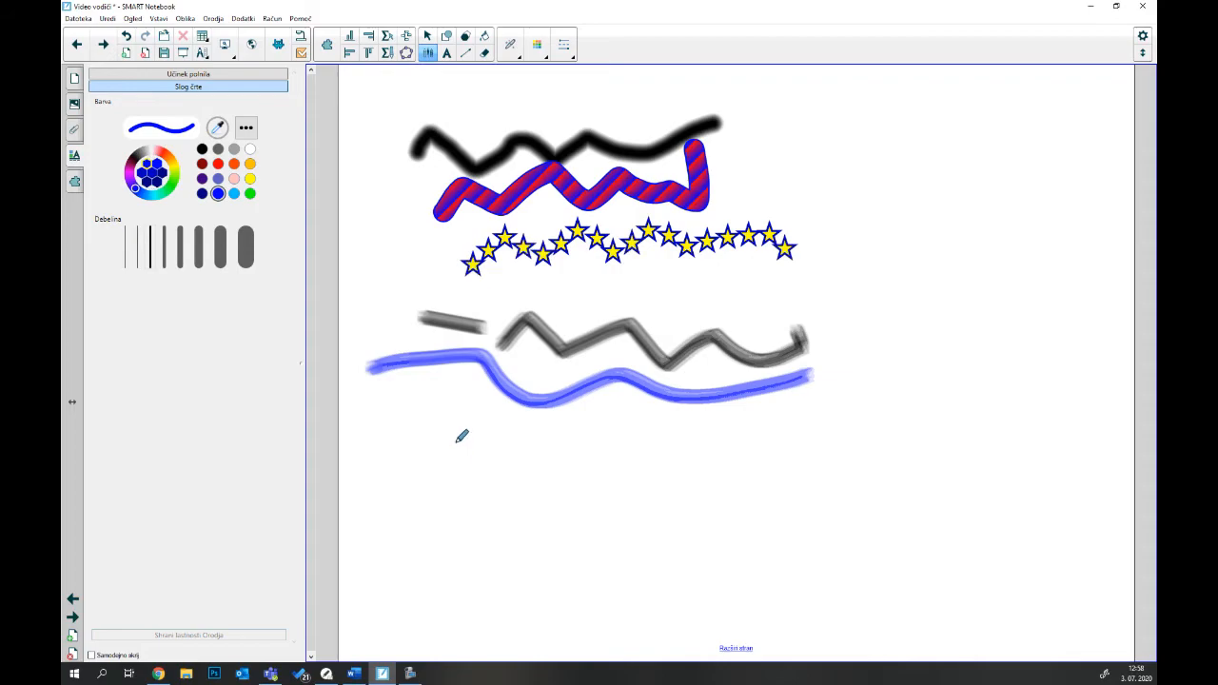
# Step: Draw a fading blue wavy line beneath the brush strokes with the magic pen and show its fade time options (Bledenje po) in seconds
pyautogui.moveTo(459, 441)
pyautogui.mouseDown()
pyautogui.moveTo(466, 430)
pyautogui.moveTo(456, 461)
pyautogui.moveTo(612, 422)
pyautogui.moveTo(695, 444)
pyautogui.mouseUp()
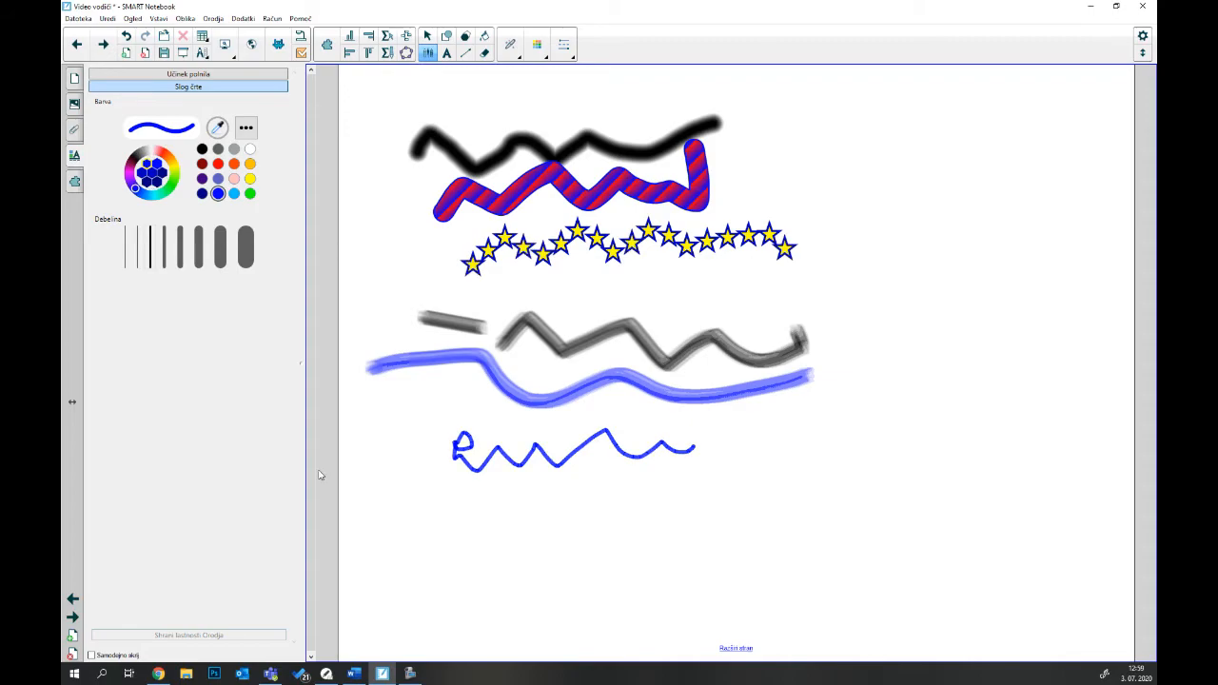
pyautogui.click(170, 76)
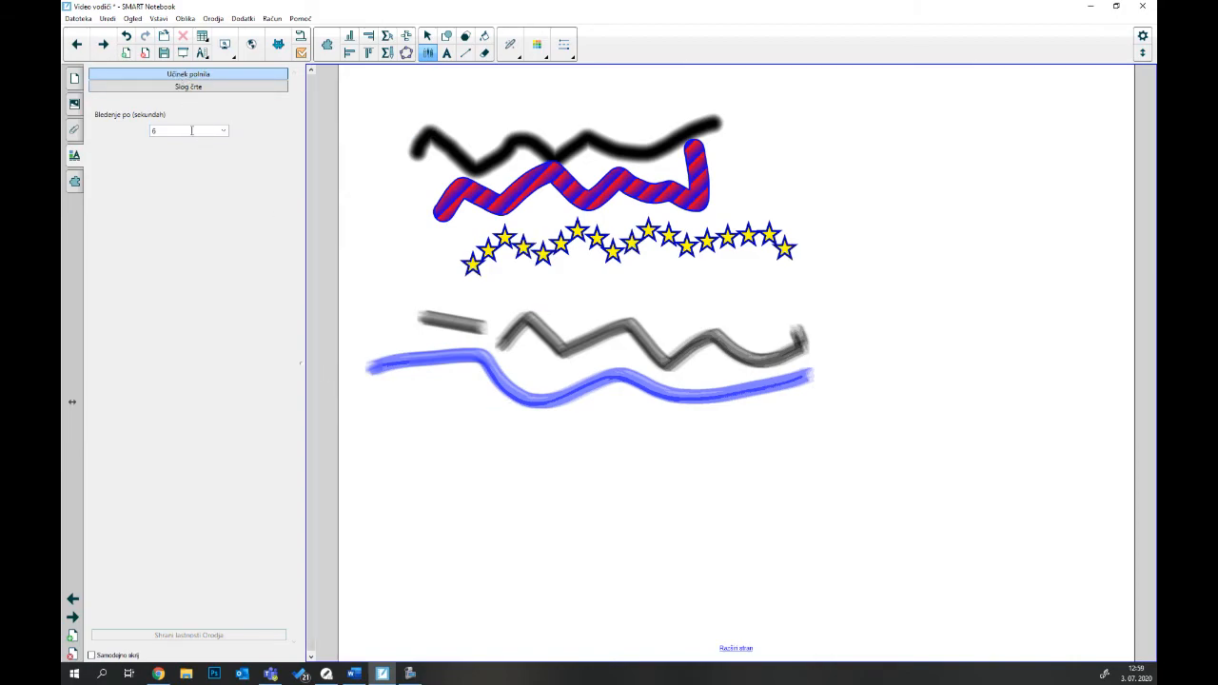
pyautogui.click(220, 132)
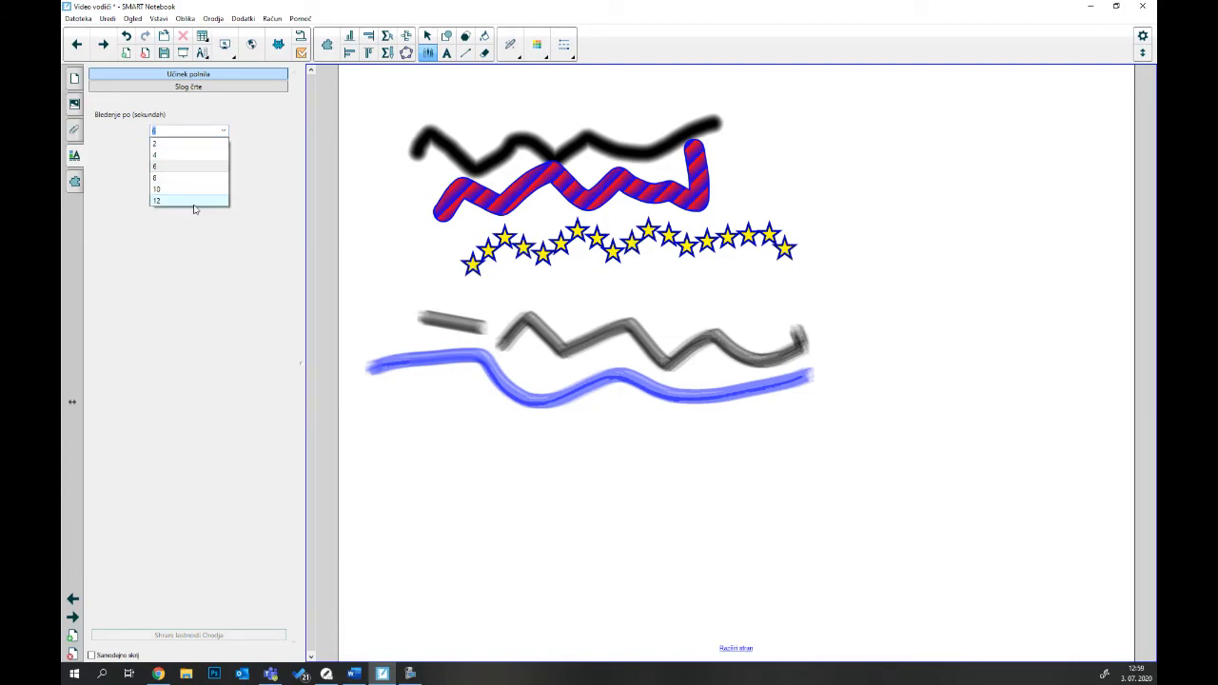
pyautogui.click(513, 52)
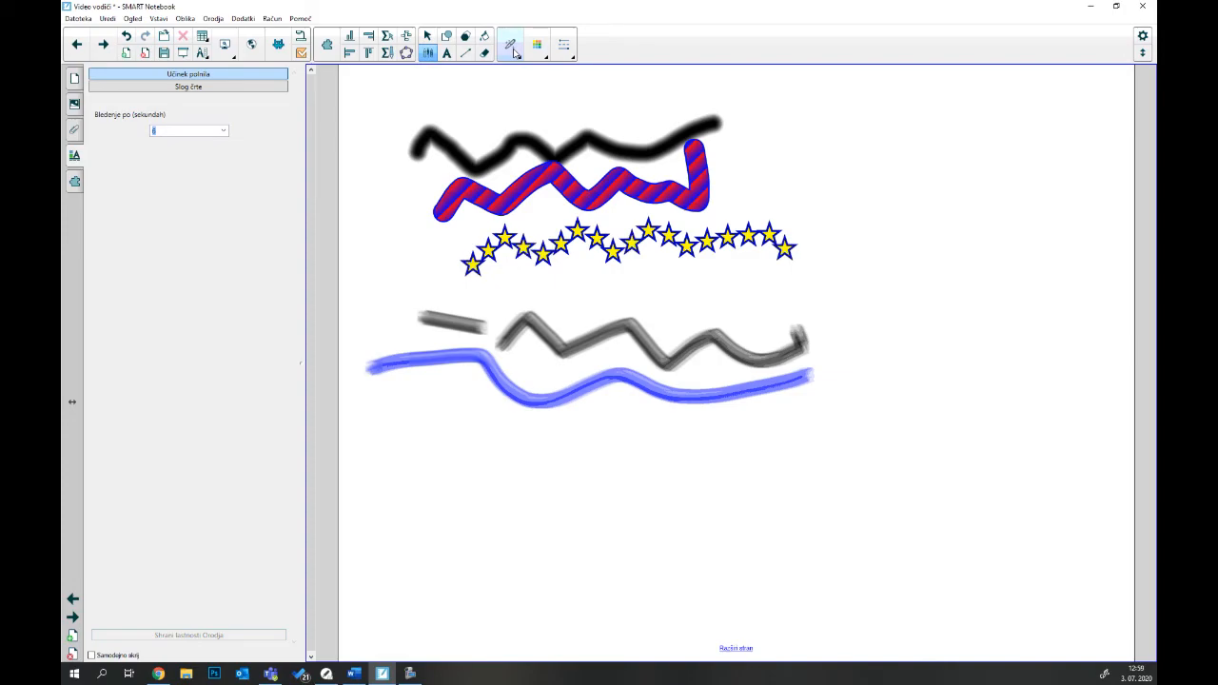
# Step: Spotlight a small blank area beside the drawn lines and magnify the last stars with the magic pen, closing each view
pyautogui.moveTo(864, 120)
pyautogui.mouseDown()
pyautogui.moveTo(824, 175)
pyautogui.moveTo(906, 140)
pyautogui.moveTo(864, 119)
pyautogui.mouseUp()
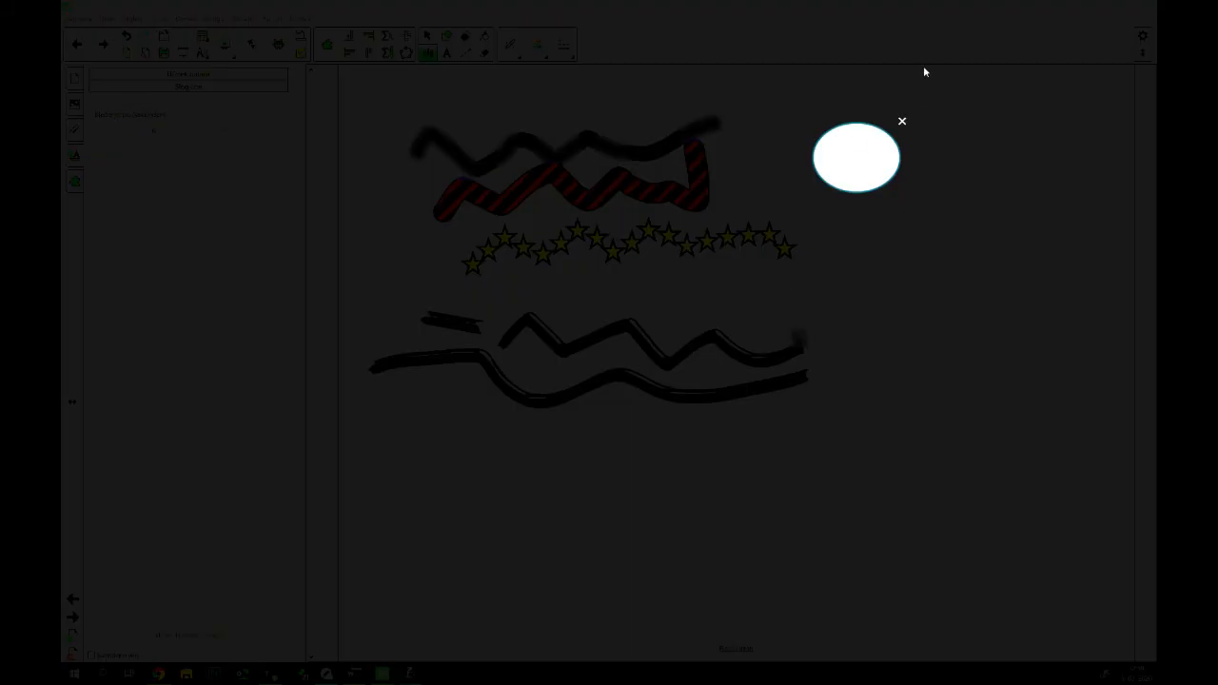
pyautogui.click(902, 121)
pyautogui.moveTo(726, 213)
pyautogui.mouseDown()
pyautogui.moveTo(726, 293)
pyautogui.moveTo(833, 292)
pyautogui.moveTo(826, 231)
pyautogui.moveTo(762, 206)
pyautogui.moveTo(726, 213)
pyautogui.mouseUp()
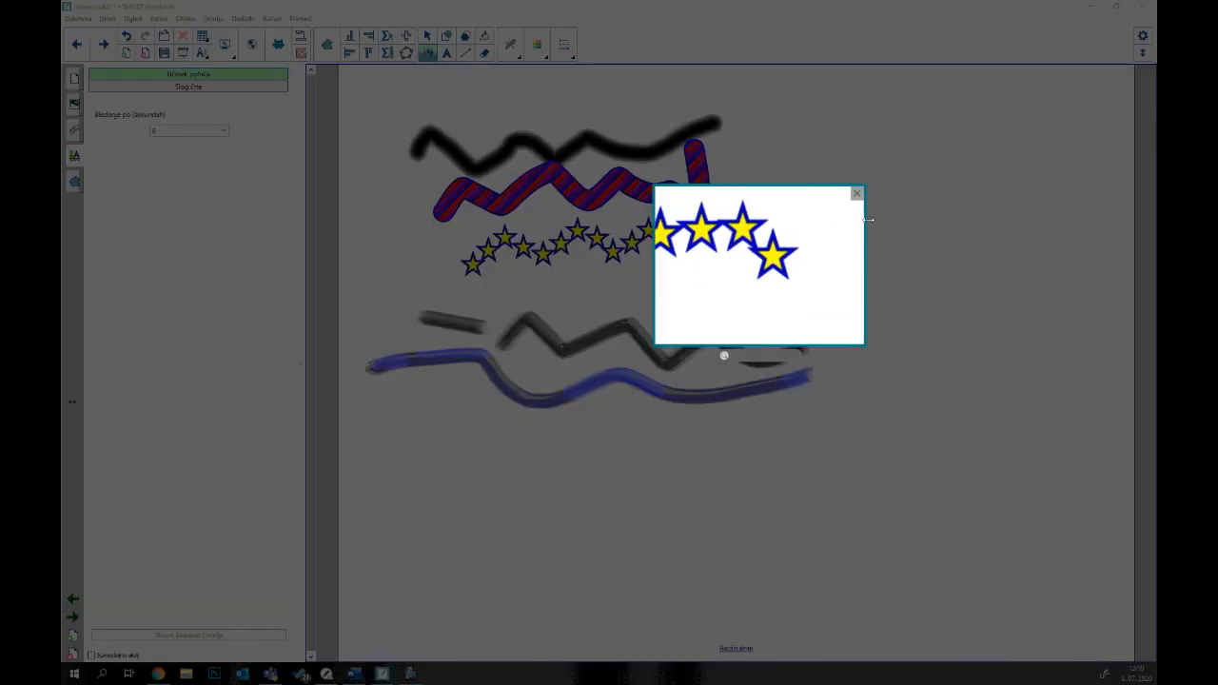
pyautogui.click(856, 194)
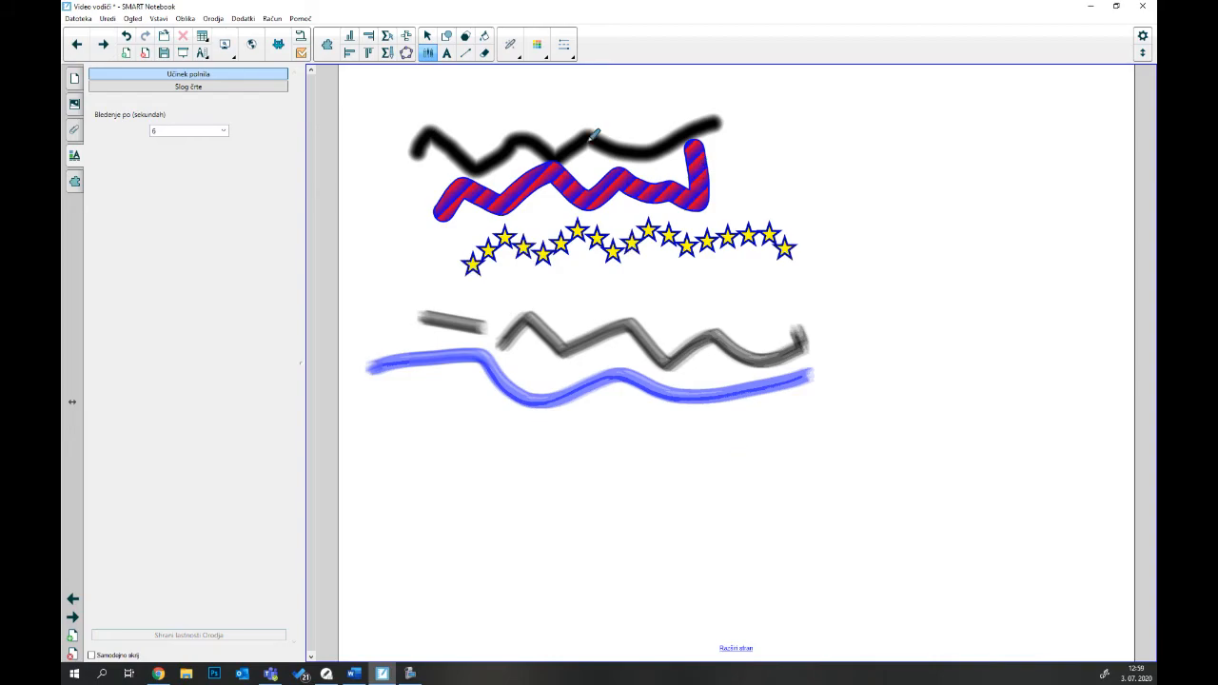
# Step: Add a new blank page for the next pen demonstration
pyautogui.click(512, 45)
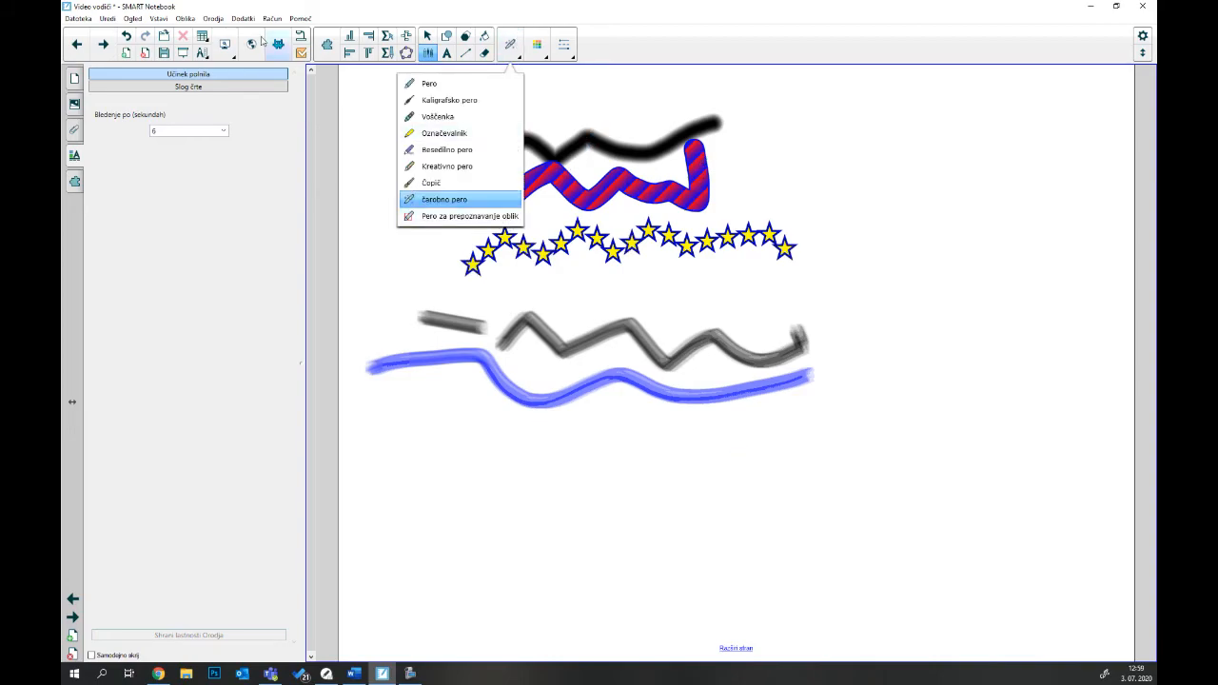
pyautogui.click(127, 57)
pyautogui.click(127, 57)
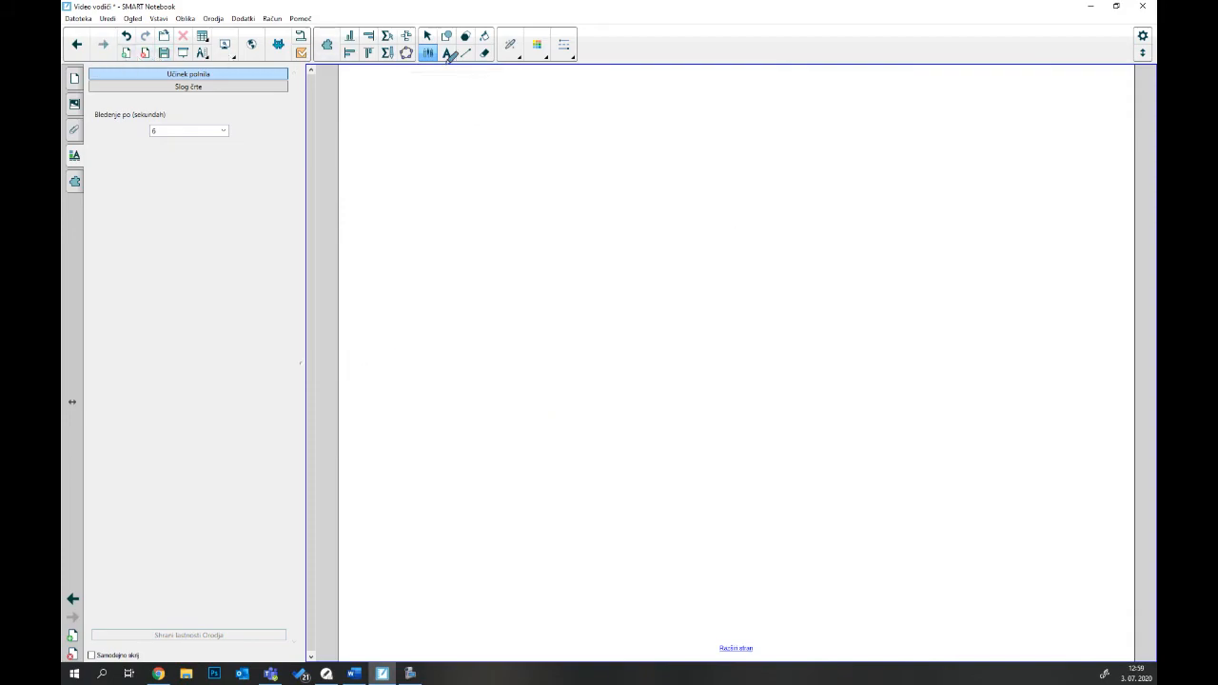
# Step: Draw black vertical lines, a slanted line and a triangle across the upper page with the shape recognition pen (Pero za prepoznavanje oblik)
pyautogui.click(510, 45)
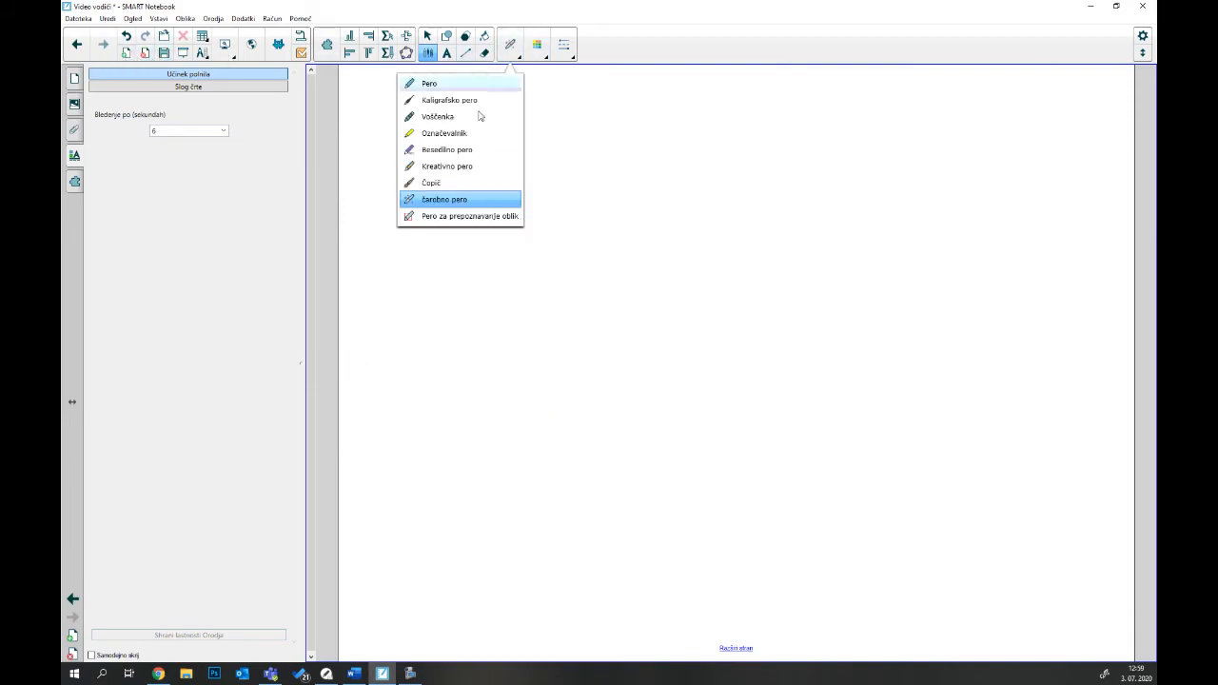
pyautogui.click(417, 201)
pyautogui.moveTo(409, 127); pyautogui.dragTo(412, 225)
pyautogui.moveTo(548, 116); pyautogui.dragTo(501, 208)
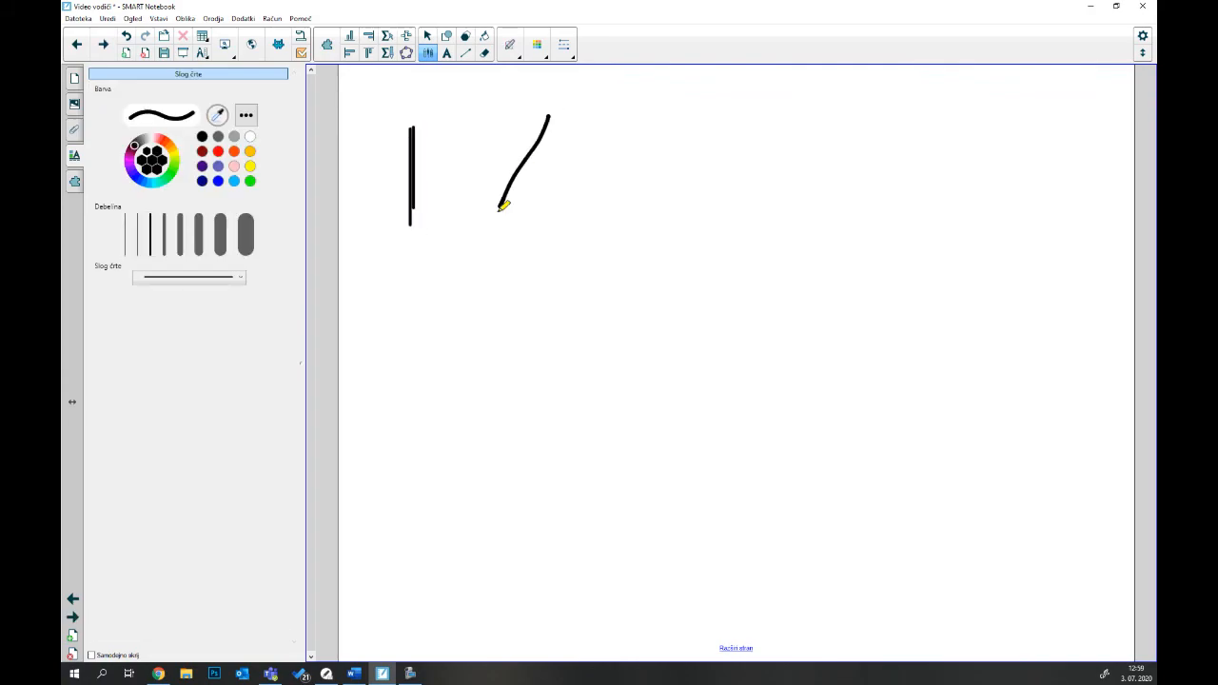
pyautogui.moveTo(623, 120)
pyautogui.mouseDown()
pyautogui.moveTo(598, 204)
pyautogui.moveTo(740, 197)
pyautogui.moveTo(626, 109)
pyautogui.mouseUp()
# Step: Draw a wide arc, two ellipses, a four-sided shape and a zigzag line with the shape recognition pen
pyautogui.moveTo(544, 415)
pyautogui.mouseDown()
pyautogui.moveTo(789, 383)
pyautogui.moveTo(798, 411)
pyautogui.mouseUp()
pyautogui.moveTo(941, 146)
pyautogui.mouseDown()
pyautogui.moveTo(904, 148)
pyautogui.moveTo(945, 199)
pyautogui.moveTo(942, 145)
pyautogui.mouseUp()
pyautogui.moveTo(479, 264)
pyautogui.mouseDown()
pyautogui.moveTo(442, 306)
pyautogui.moveTo(536, 306)
pyautogui.moveTo(479, 265)
pyautogui.mouseUp()
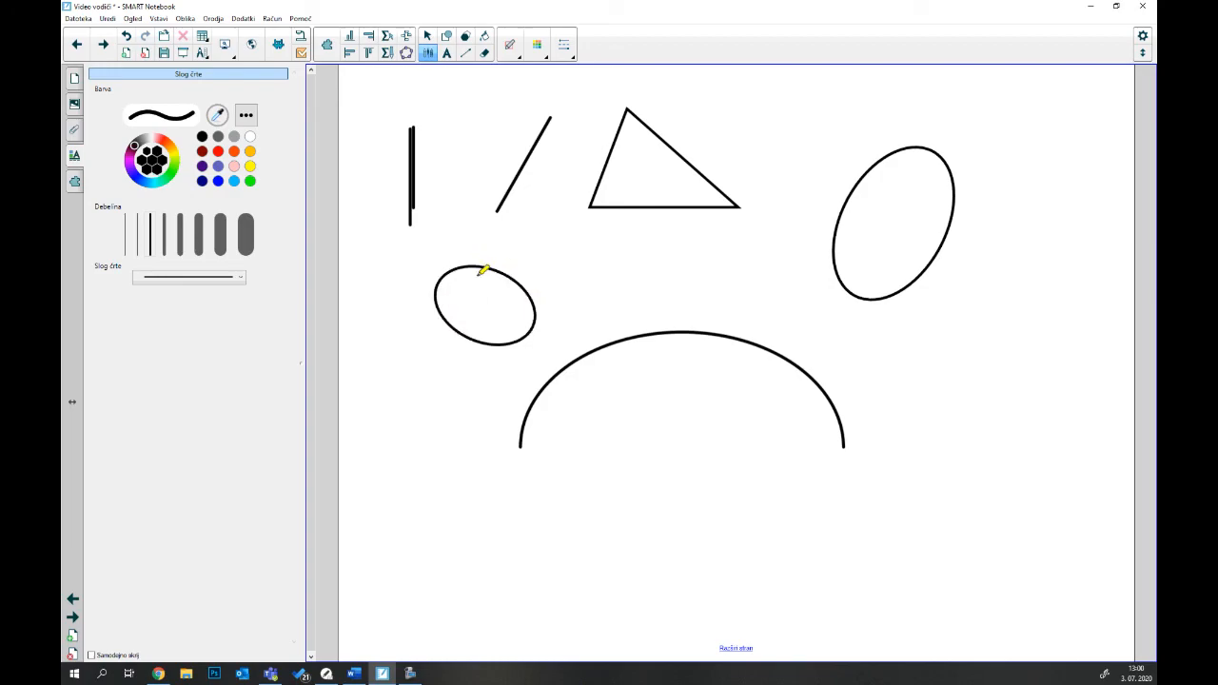
pyautogui.moveTo(403, 406)
pyautogui.mouseDown()
pyautogui.moveTo(466, 471)
pyautogui.moveTo(476, 407)
pyautogui.moveTo(433, 390)
pyautogui.moveTo(402, 392)
pyautogui.moveTo(402, 408)
pyautogui.mouseUp()
pyautogui.moveTo(546, 575)
pyautogui.mouseDown()
pyautogui.moveTo(681, 562)
pyautogui.moveTo(829, 572)
pyautogui.moveTo(913, 489)
pyautogui.mouseUp()
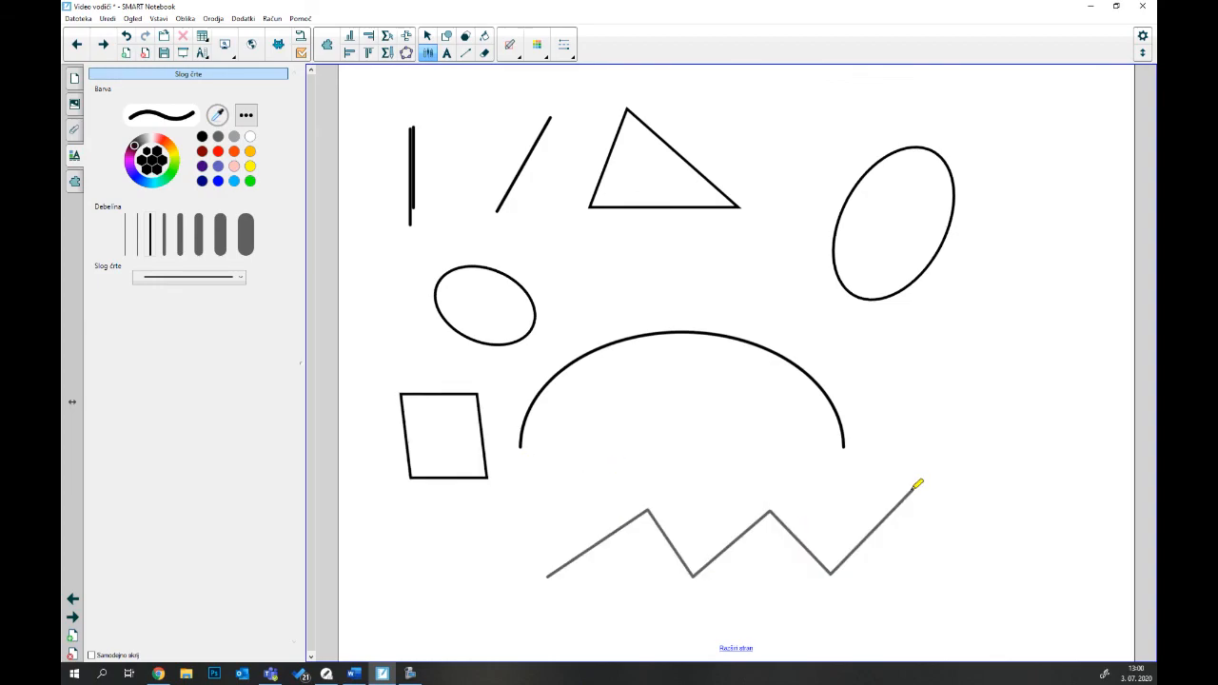